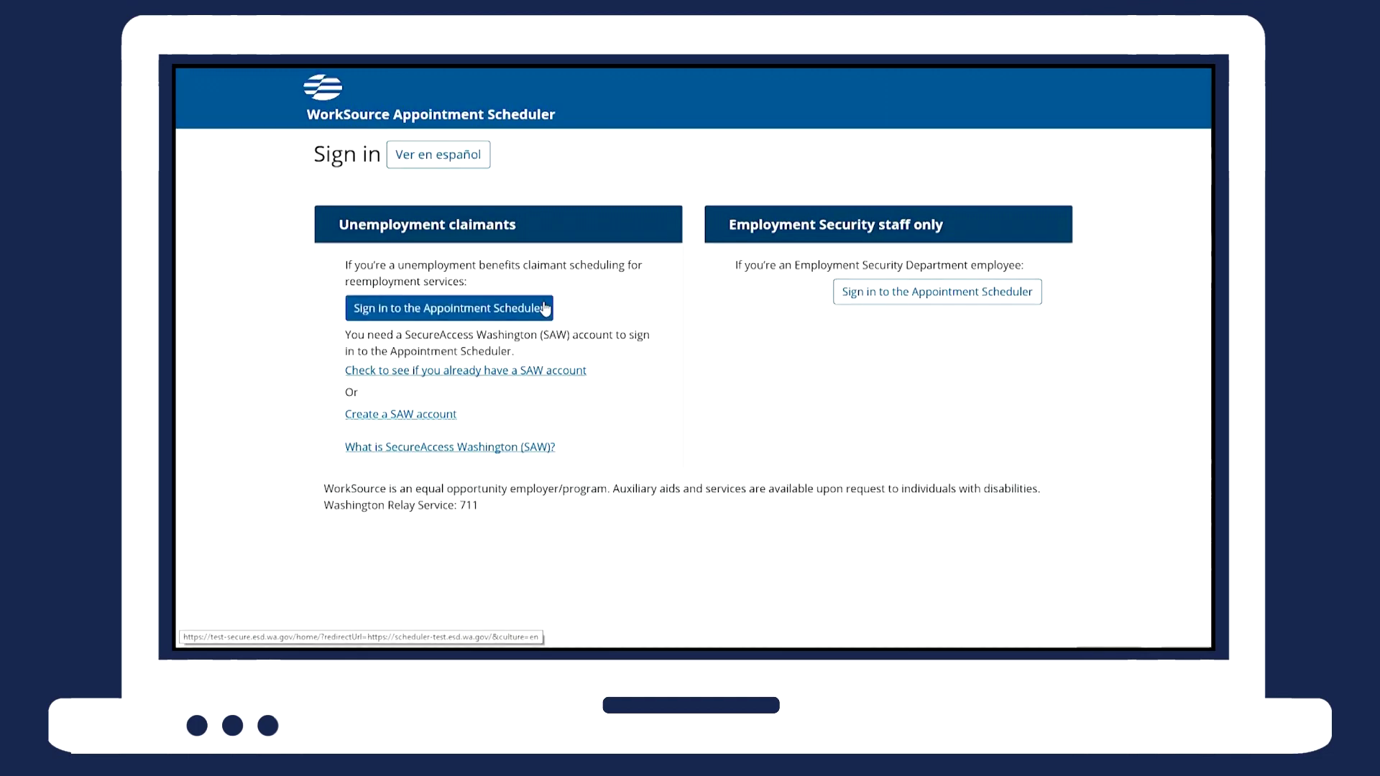
Choose 'Sign in to the Appointment Scheduler' under Unemployment claimants.
{"action": "left_click", "coordinate": [544, 308]}
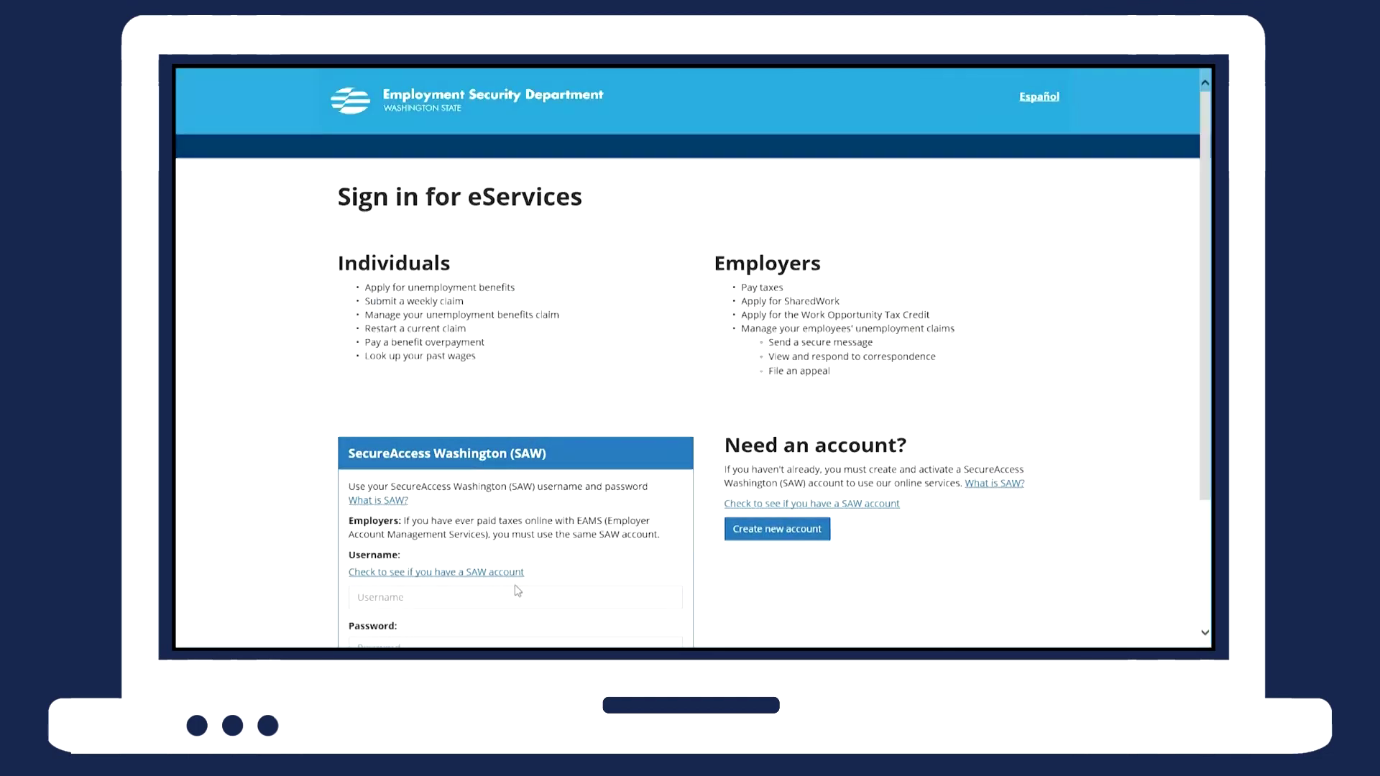
Enter the claimant's SecureAccess Washington username and password on the sign-in form.
{"action": "scroll", "coordinate": [514, 589], "scroll_direction": "down", "scroll_amount": 3}
{"action": "left_click", "coordinate": [442, 430]}
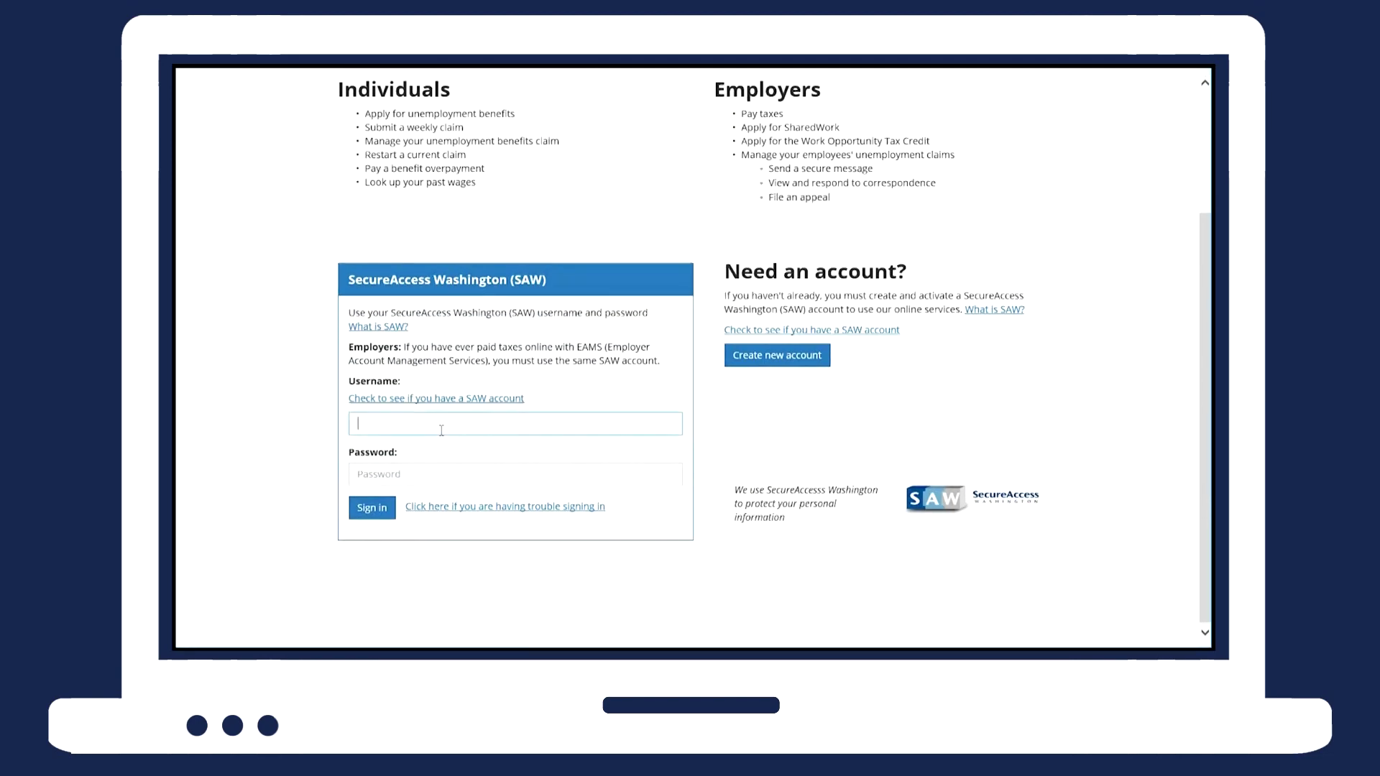
{"action": "type", "text": "harrietct"}
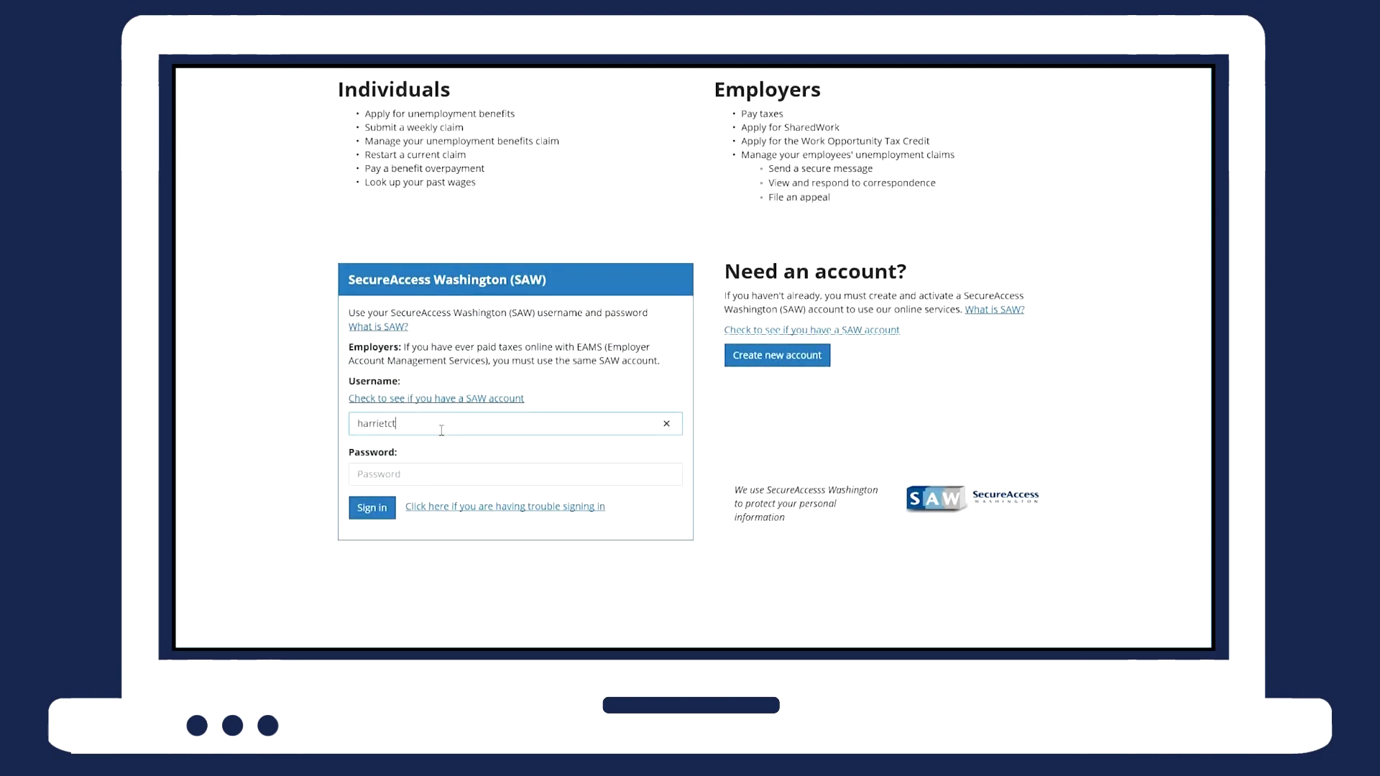
{"action": "type", "text": "r1"}
{"action": "key", "text": "Tab"}
{"action": "type", "text": "*******"}
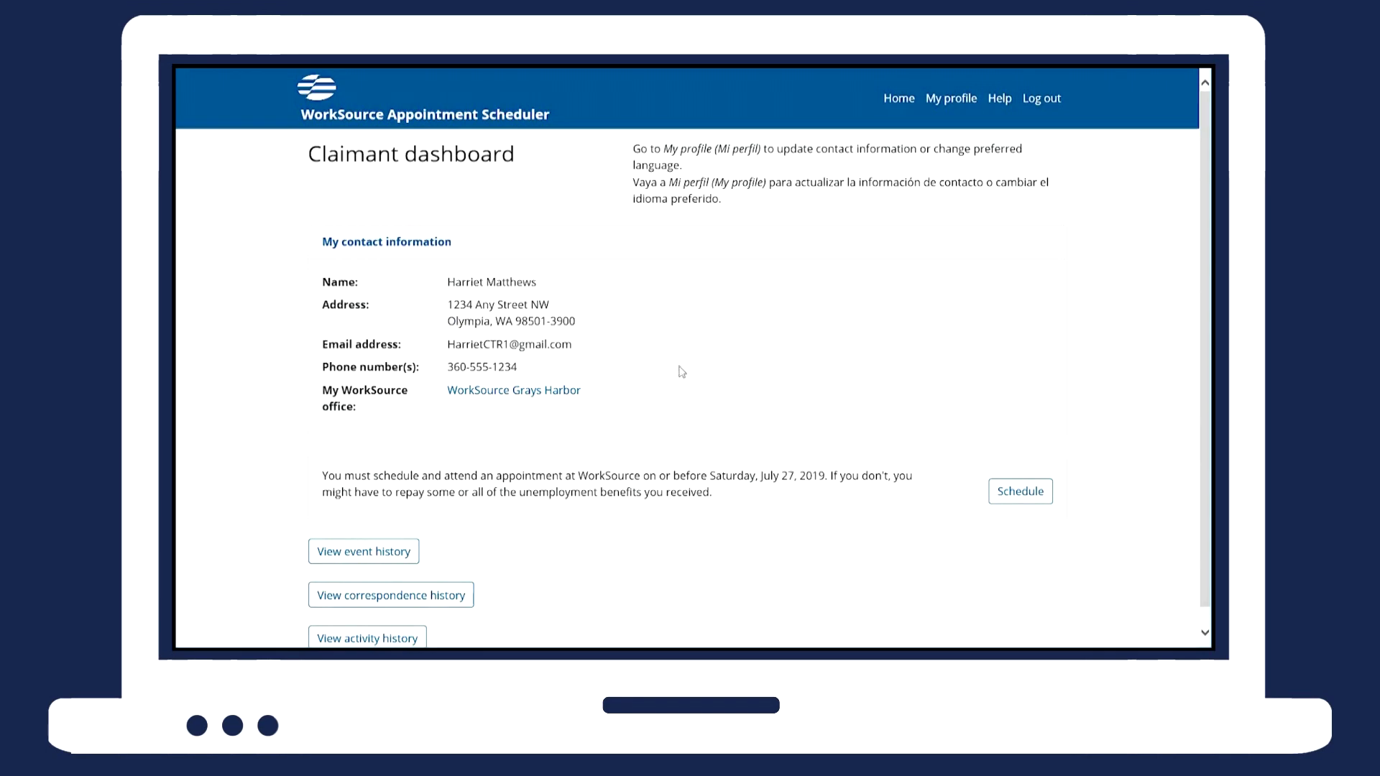
From the claimant dashboard, start scheduling the required WorkSource appointment.
{"action": "left_click", "coordinate": [1042, 500]}
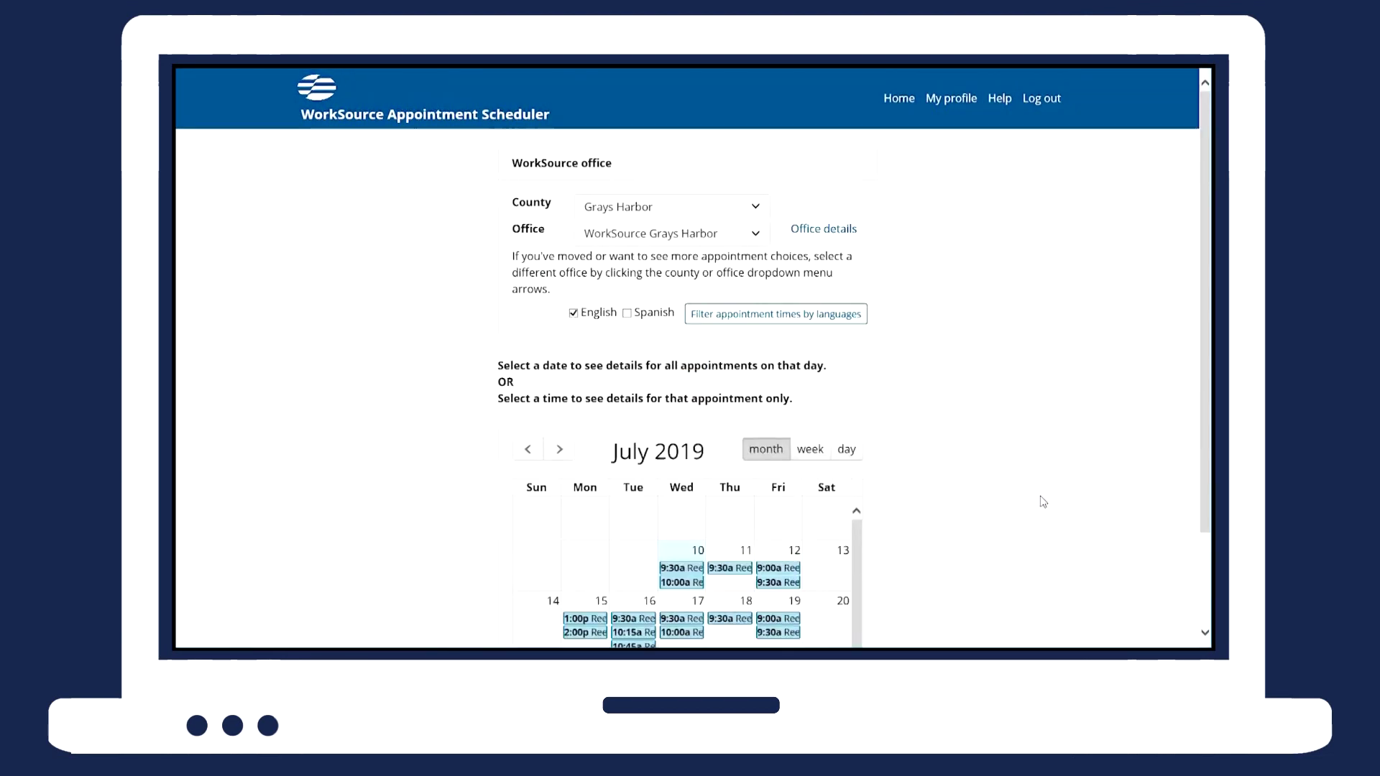
Select Grays Harbor county and the WorkSource Grays Harbor office, then list July 16, 2019 appointments.
{"action": "left_click", "coordinate": [760, 210]}
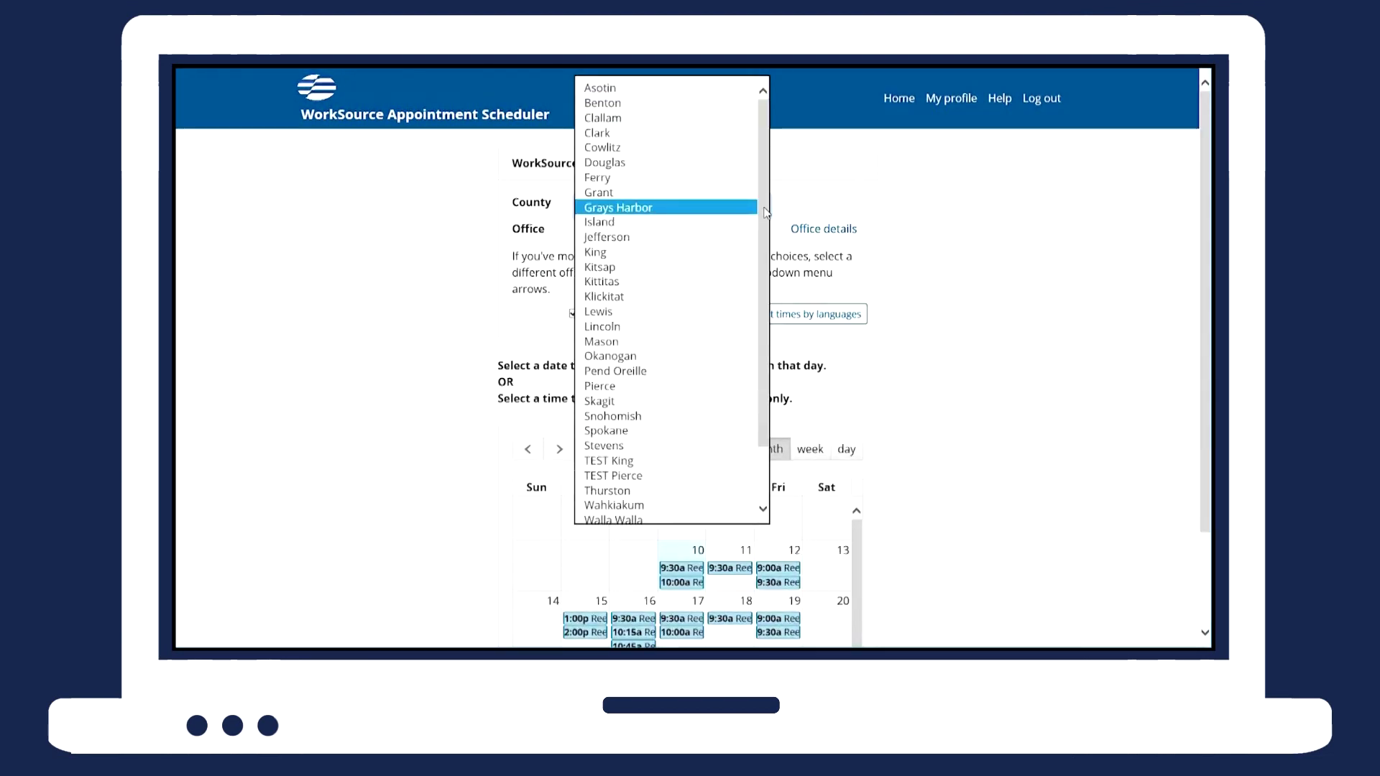
{"action": "left_click", "coordinate": [747, 208]}
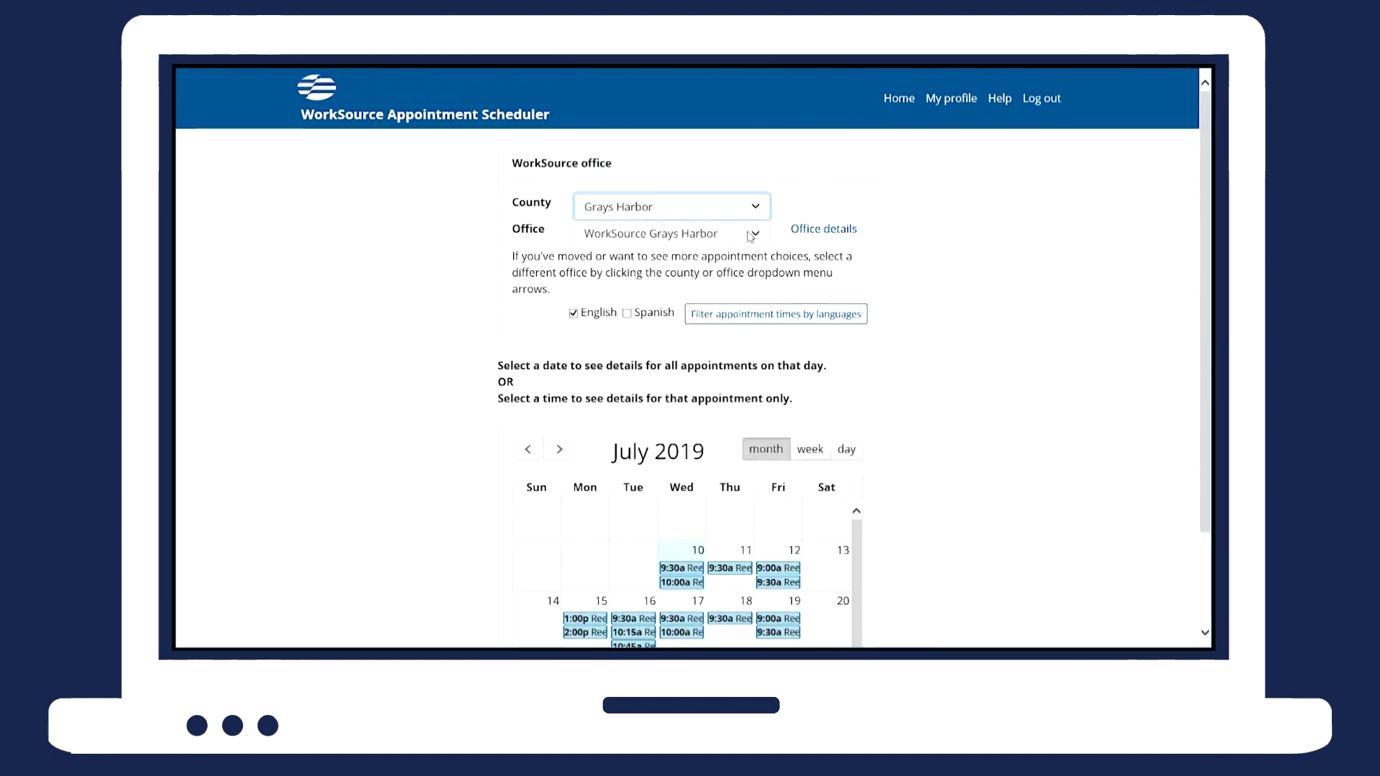
{"action": "left_click", "coordinate": [757, 235]}
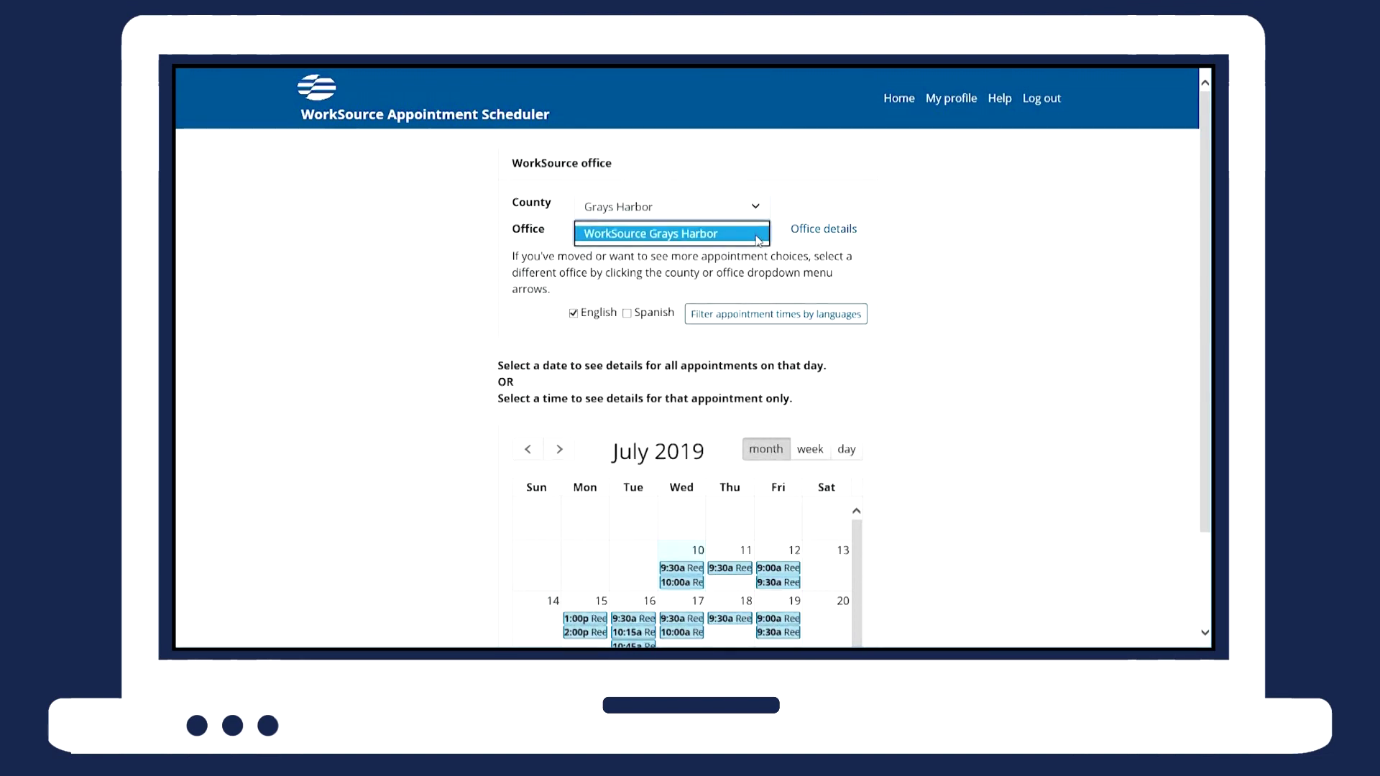
{"action": "left_click", "coordinate": [787, 224]}
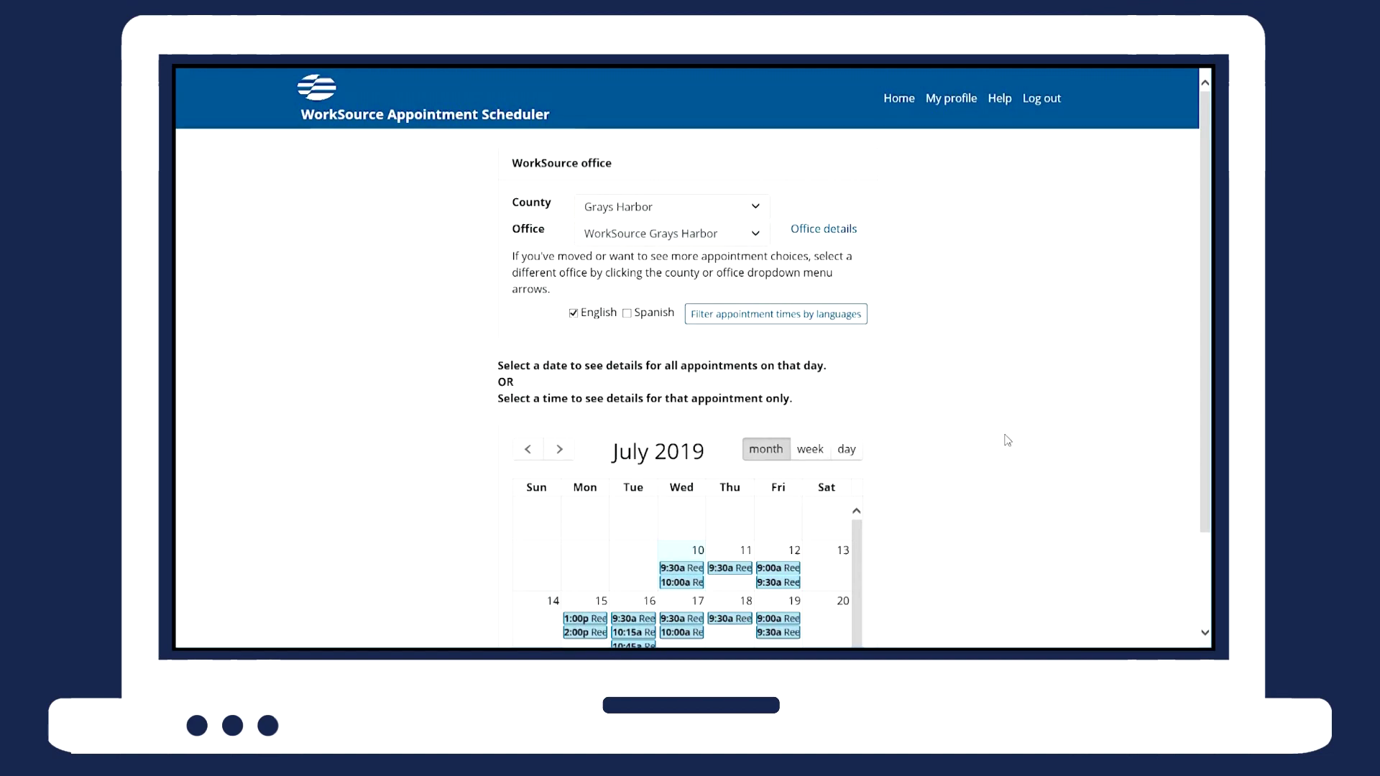
{"action": "scroll", "coordinate": [1006, 440], "scroll_direction": "down", "scroll_amount": 1}
{"action": "scroll", "coordinate": [1008, 439], "scroll_direction": "down", "scroll_amount": 1}
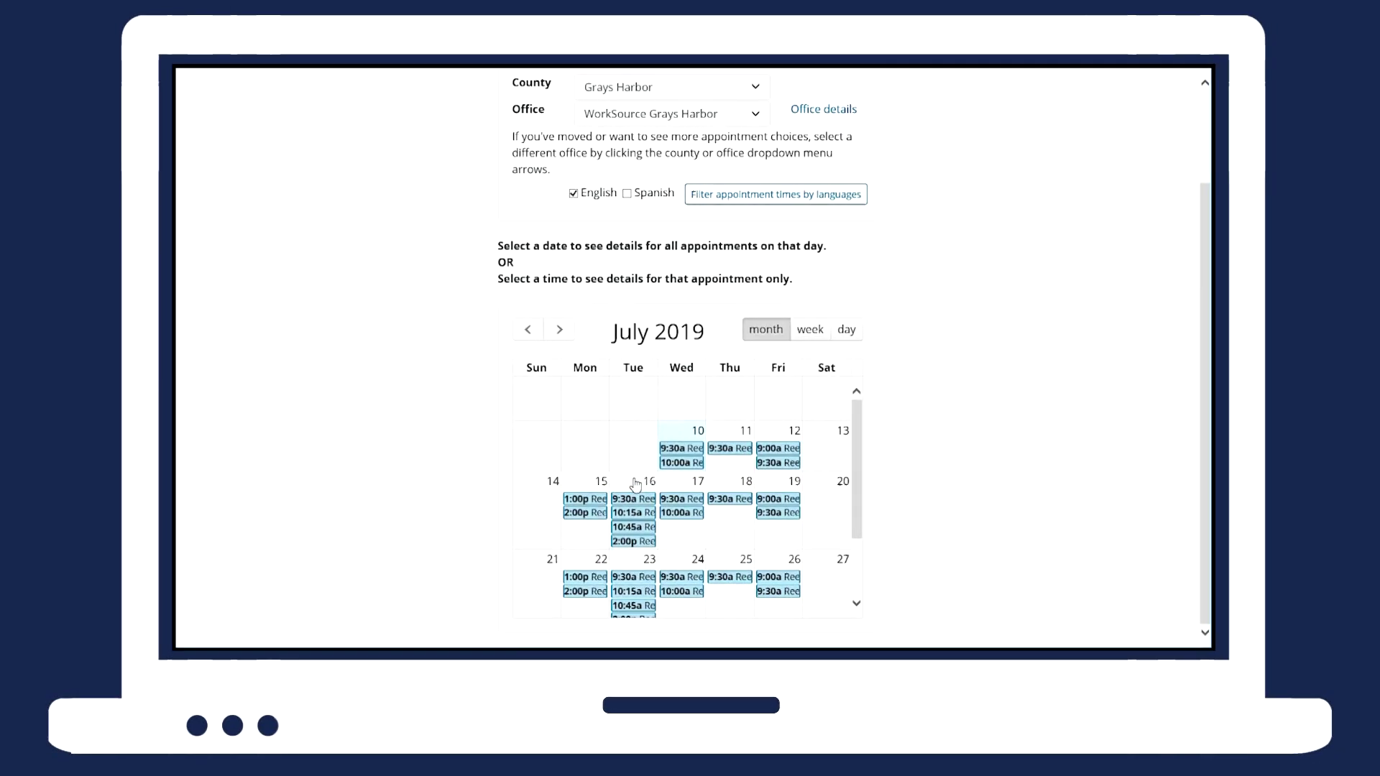
{"action": "left_click", "coordinate": [635, 486]}
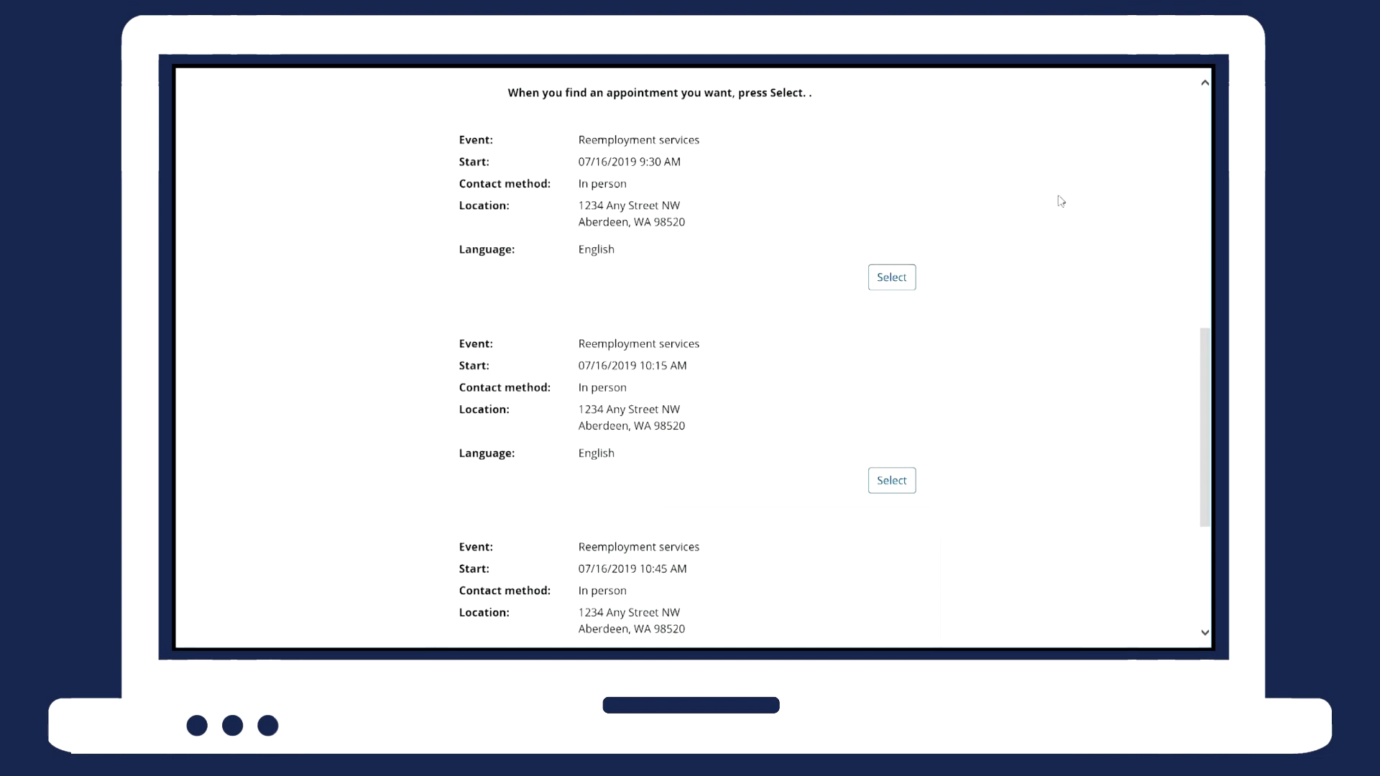
Narrow July 16 to the 9:30 AM slot and pick that in-person reemployment services appointment.
{"action": "scroll", "coordinate": [967, 522], "scroll_direction": "down", "scroll_amount": 4}
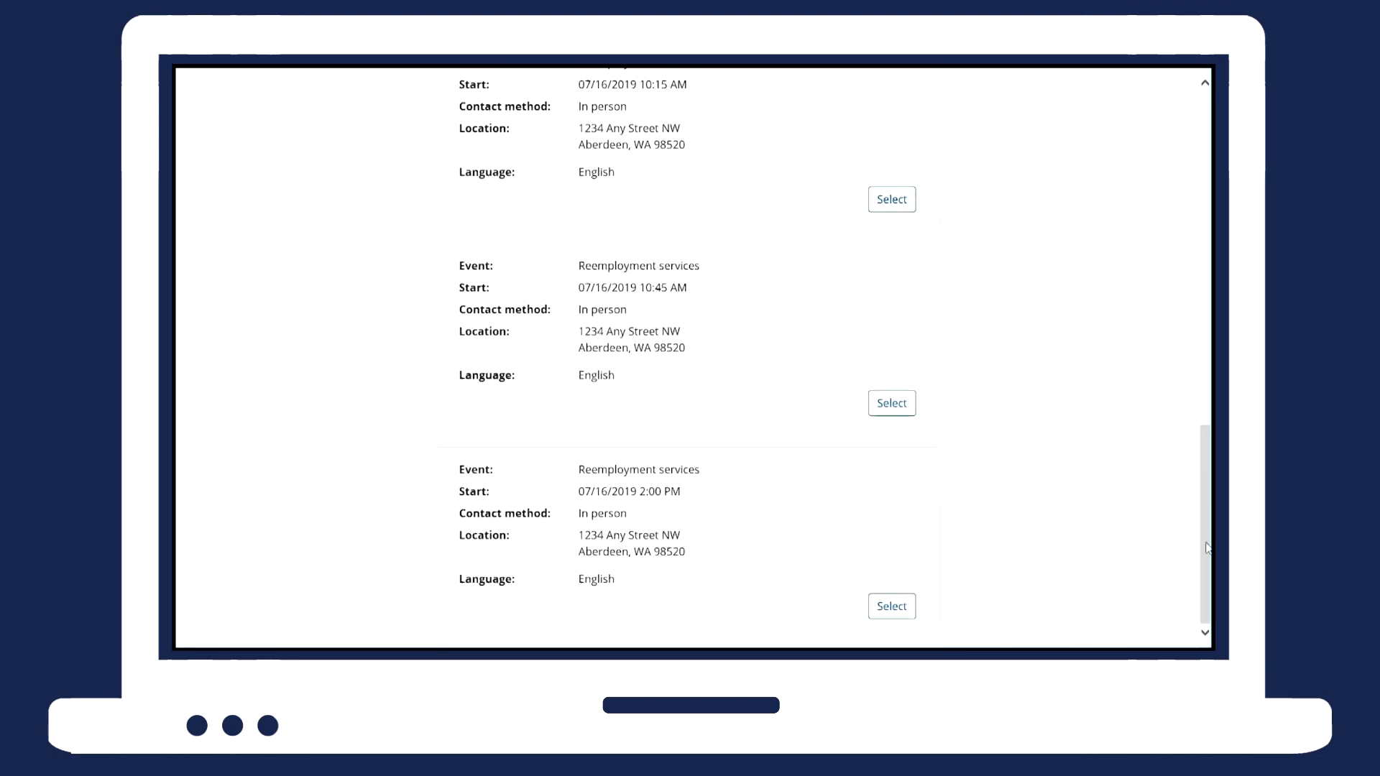
{"action": "left_click_drag", "start_coordinate": [1205, 539], "coordinate": [1205, 302]}
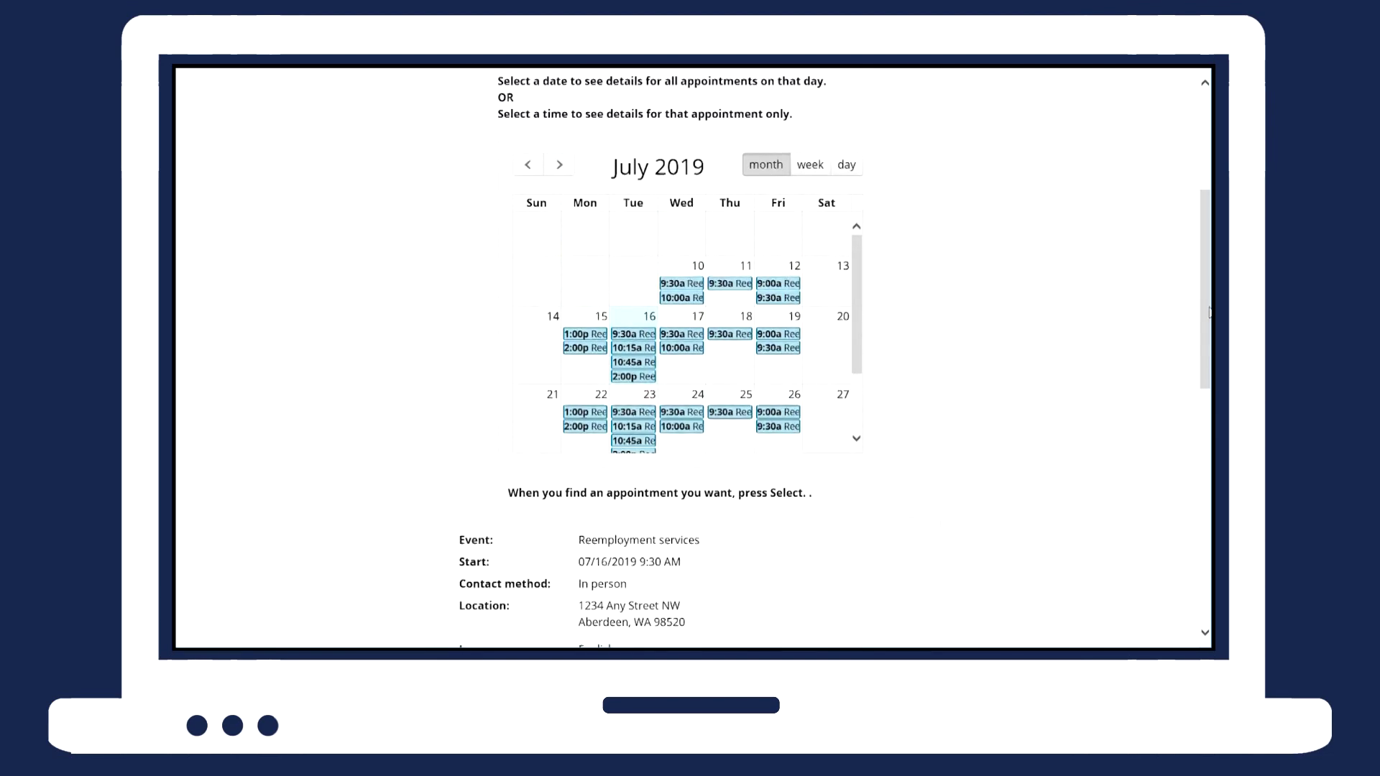
{"action": "left_click", "coordinate": [622, 340]}
{"action": "scroll", "coordinate": [1100, 486], "scroll_direction": "down", "scroll_amount": 1}
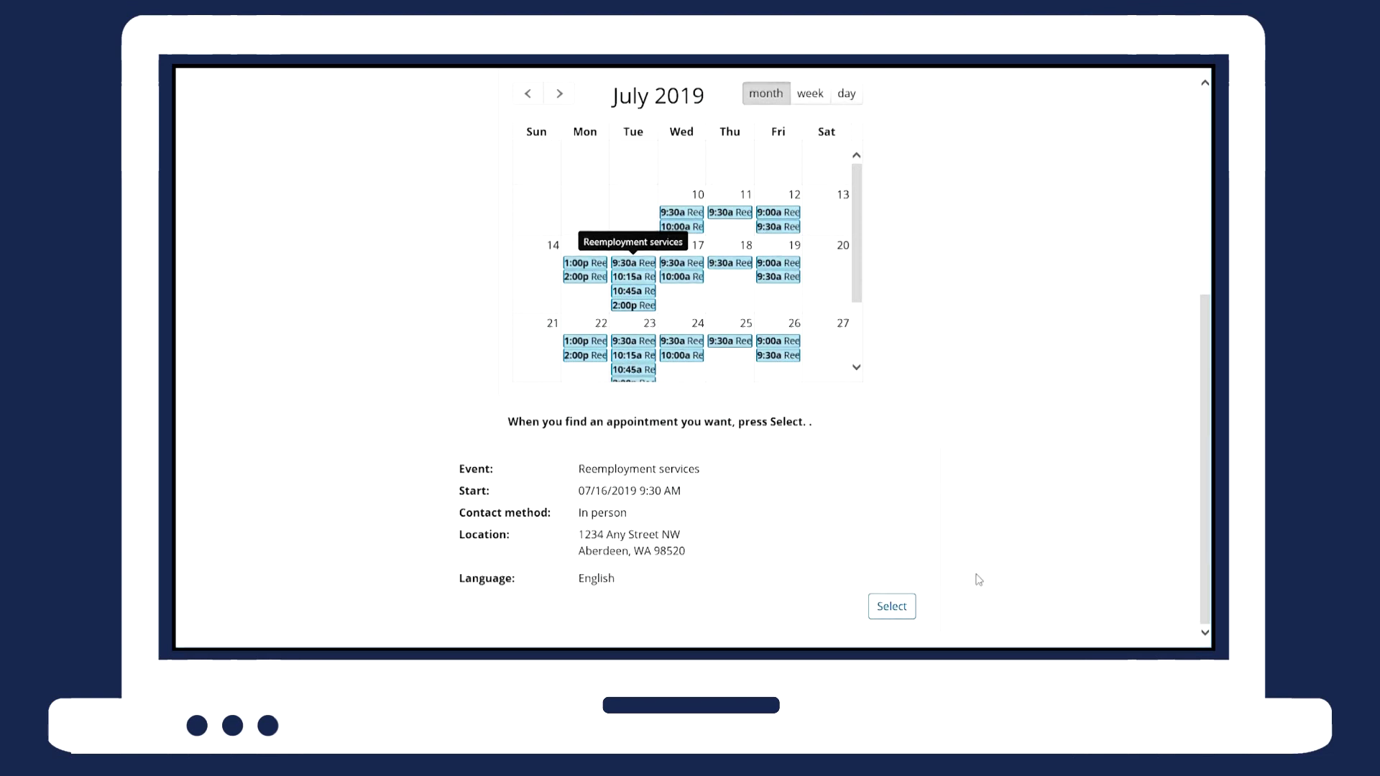
{"action": "left_click", "coordinate": [907, 610]}
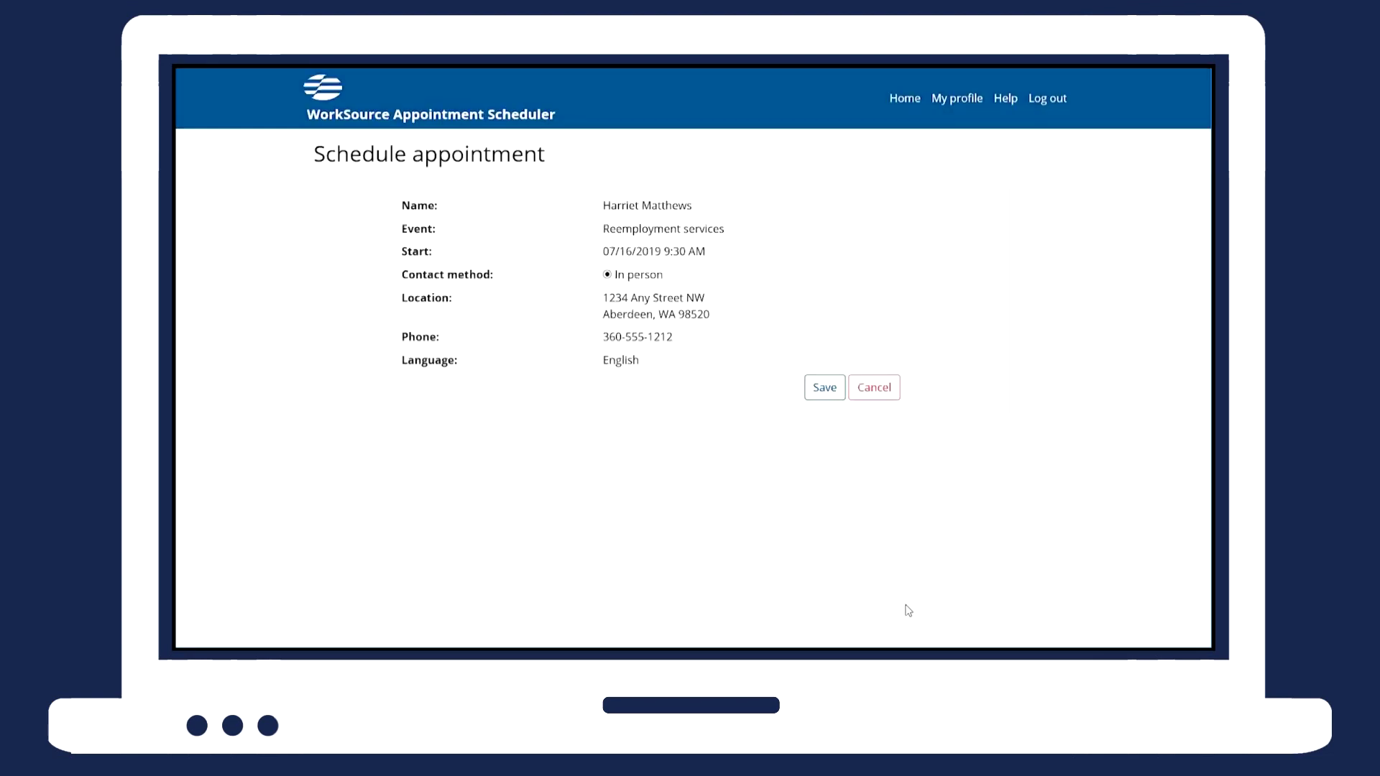
Save the 07/16/2019 9:30 AM appointment booking and return to the claimant dashboard.
{"action": "left_click", "coordinate": [825, 388]}
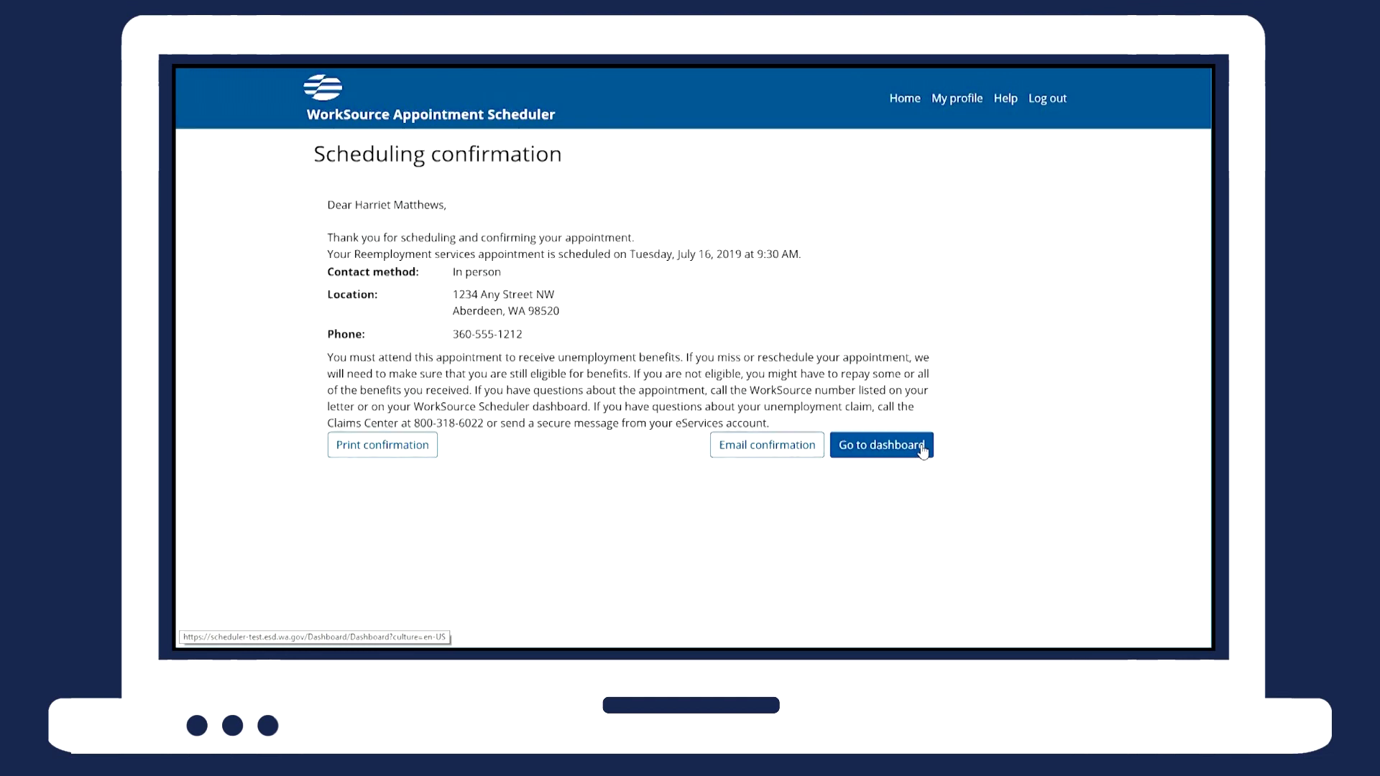
{"action": "left_click", "coordinate": [923, 445]}
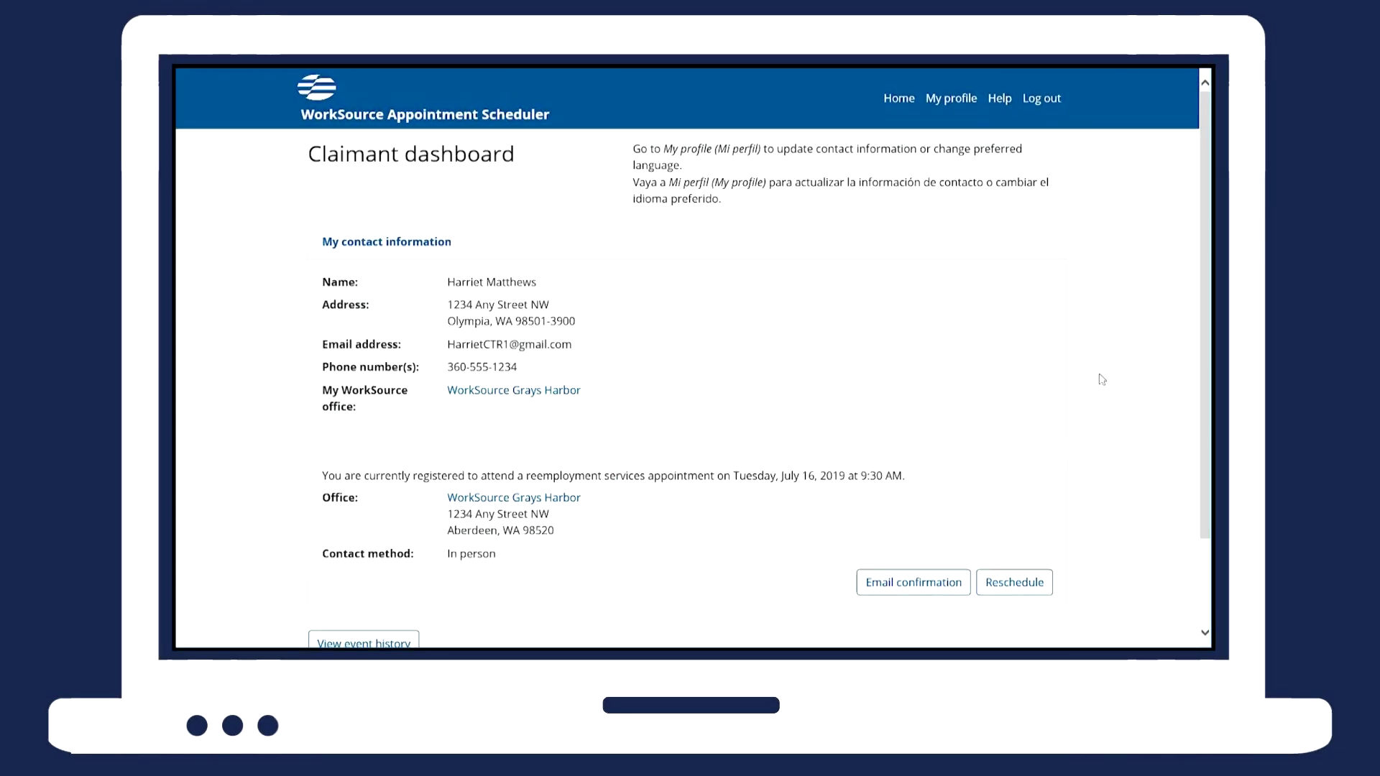
Expand the event history, correspondence history and activity history tables for the July 16 appointment.
{"action": "scroll", "coordinate": [1120, 572], "scroll_direction": "down", "scroll_amount": 3}
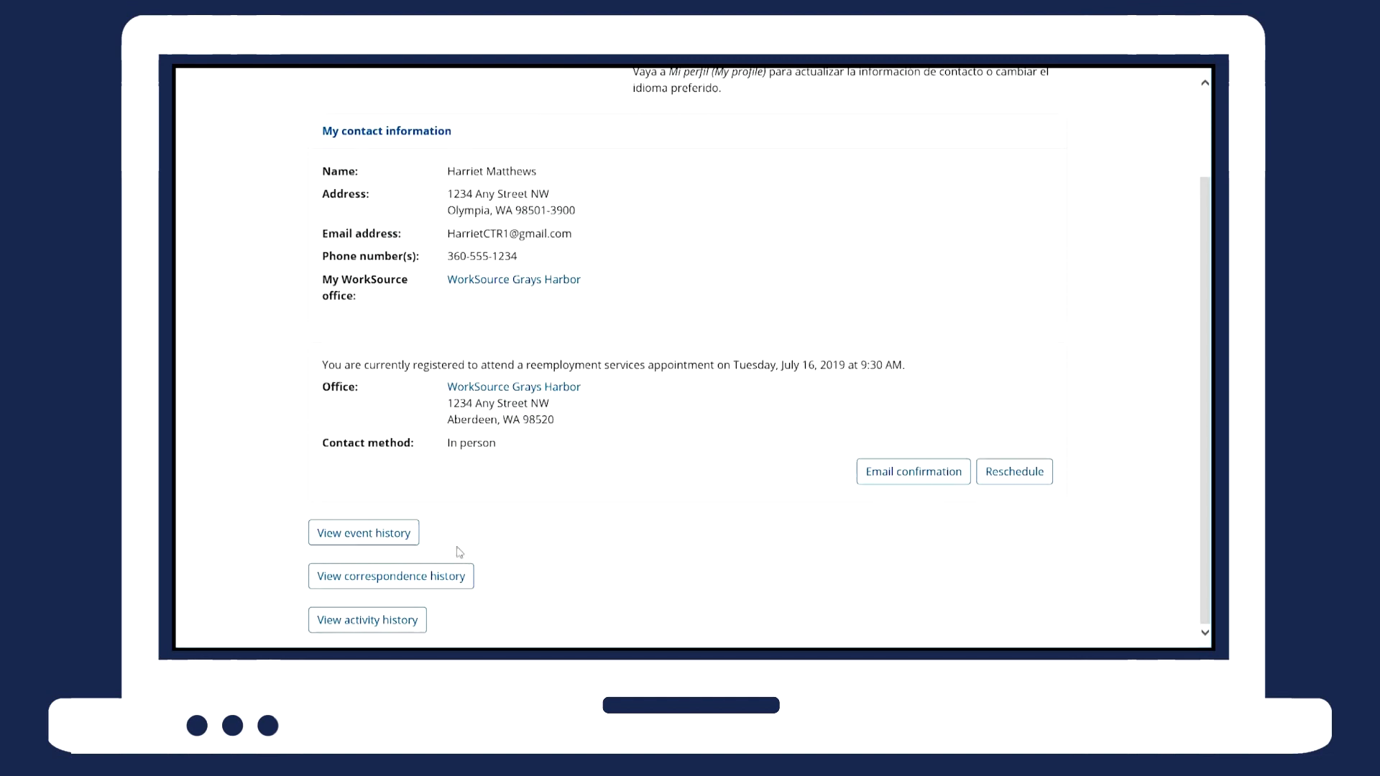
{"action": "left_click", "coordinate": [395, 543]}
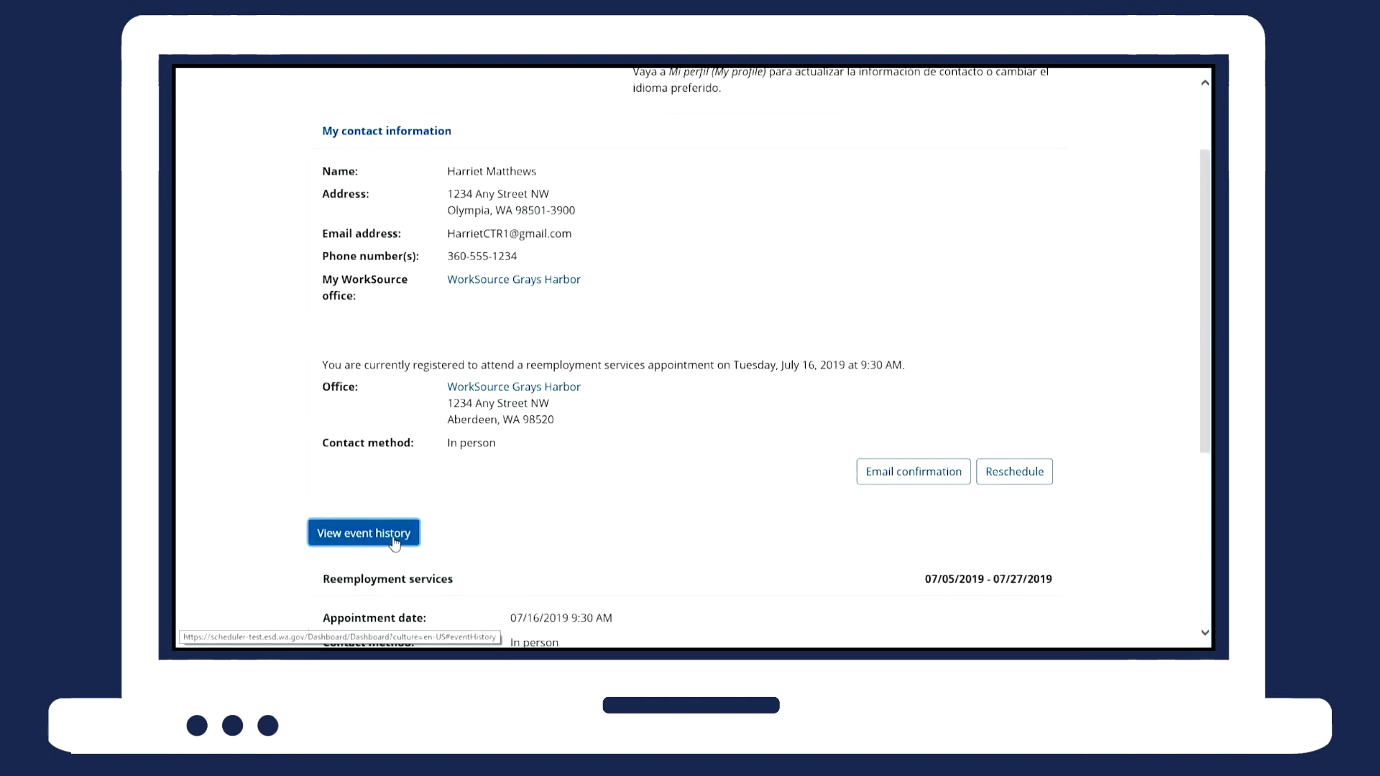
{"action": "scroll", "coordinate": [1167, 535], "scroll_direction": "down", "scroll_amount": 5}
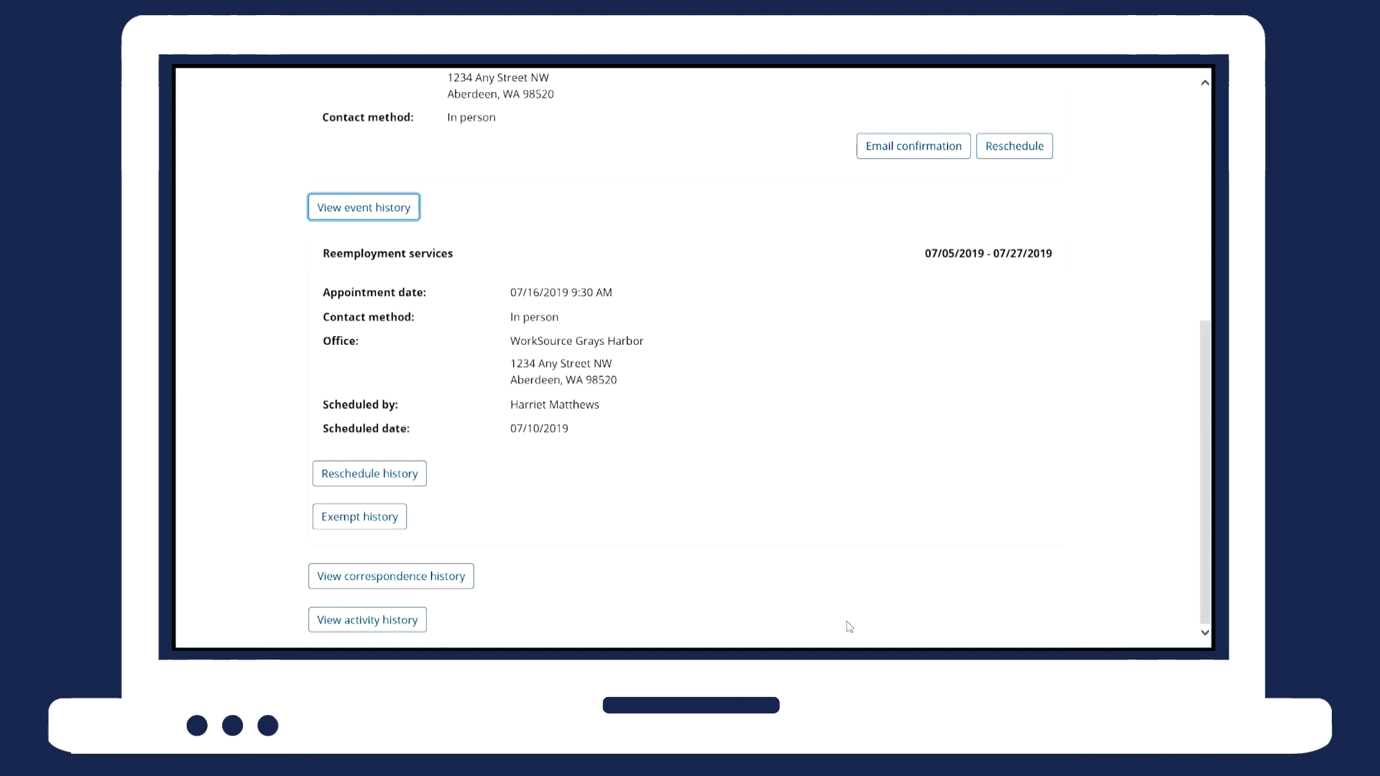
{"action": "left_click", "coordinate": [414, 576]}
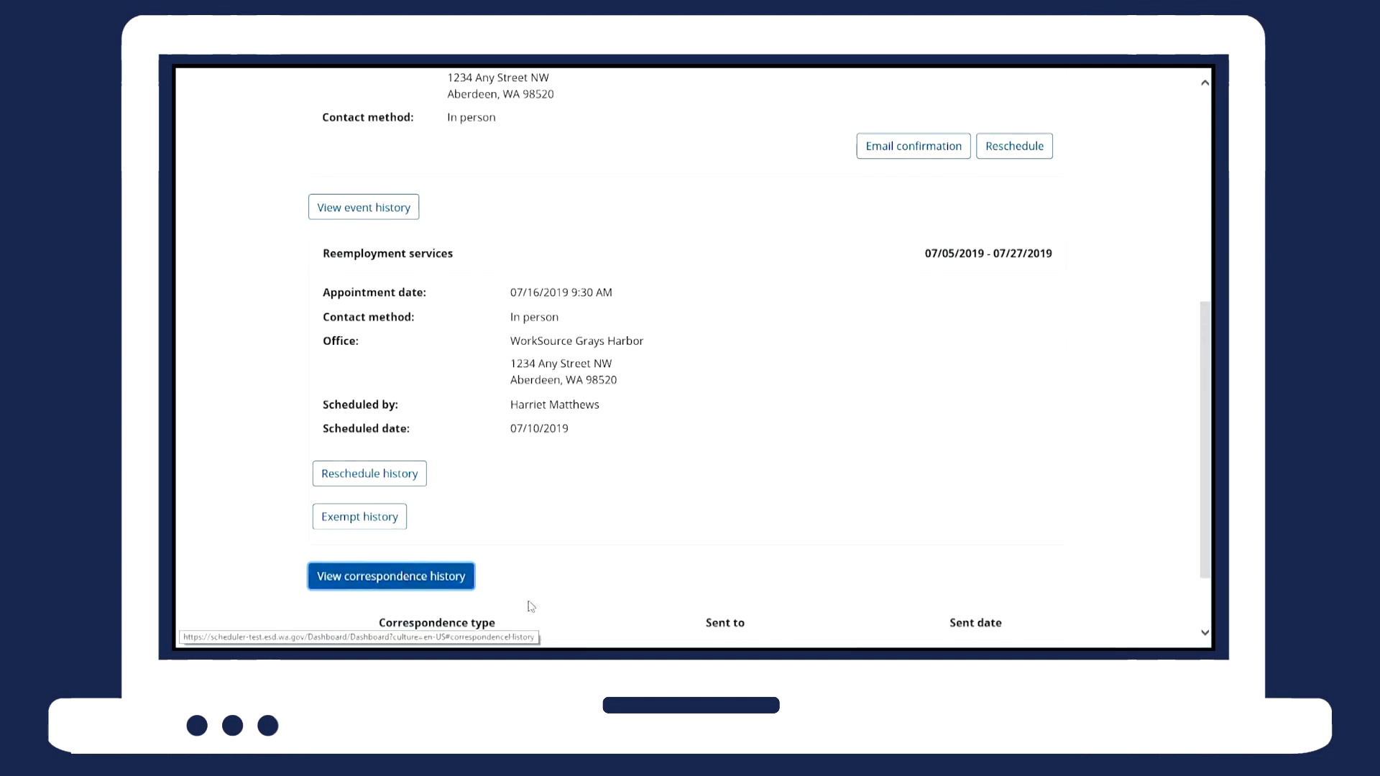
{"action": "scroll", "coordinate": [1136, 536], "scroll_direction": "down", "scroll_amount": 2}
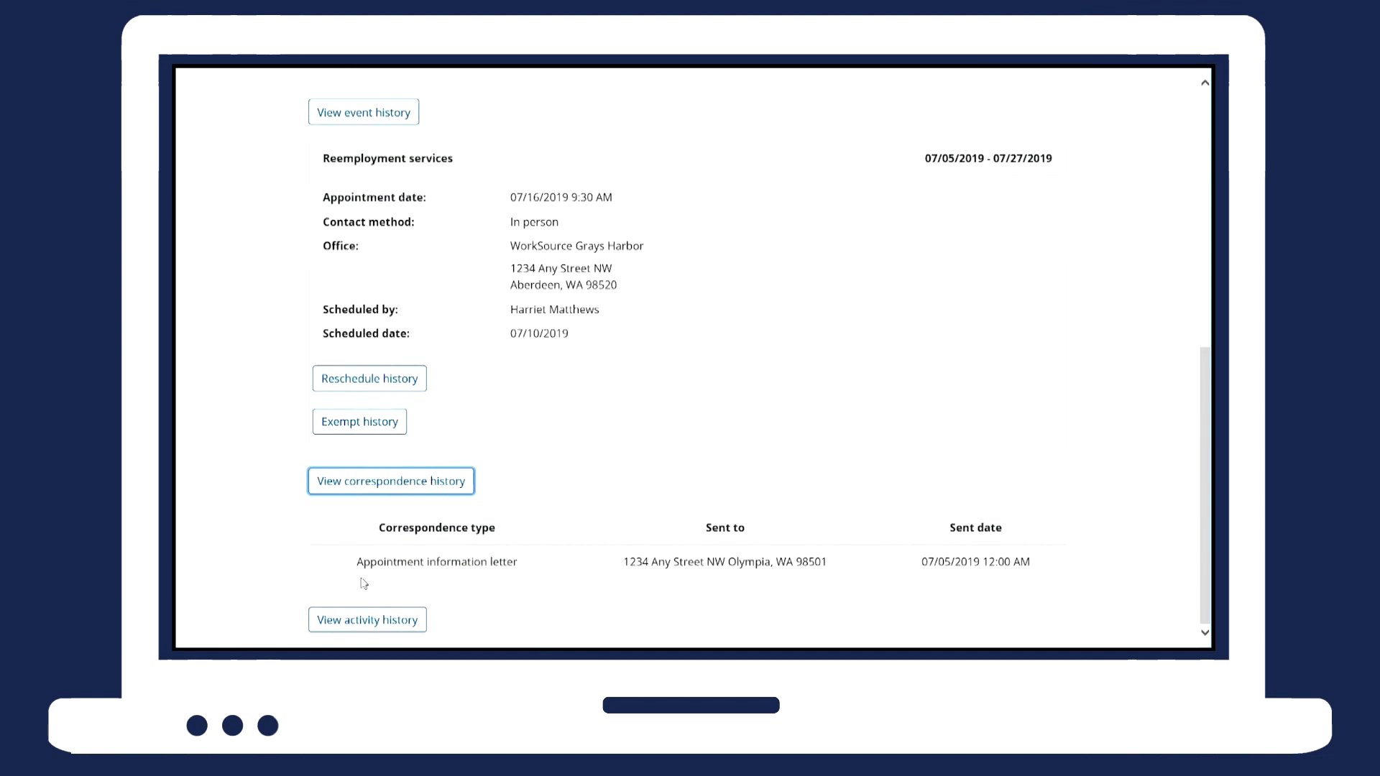
{"action": "left_click", "coordinate": [348, 621]}
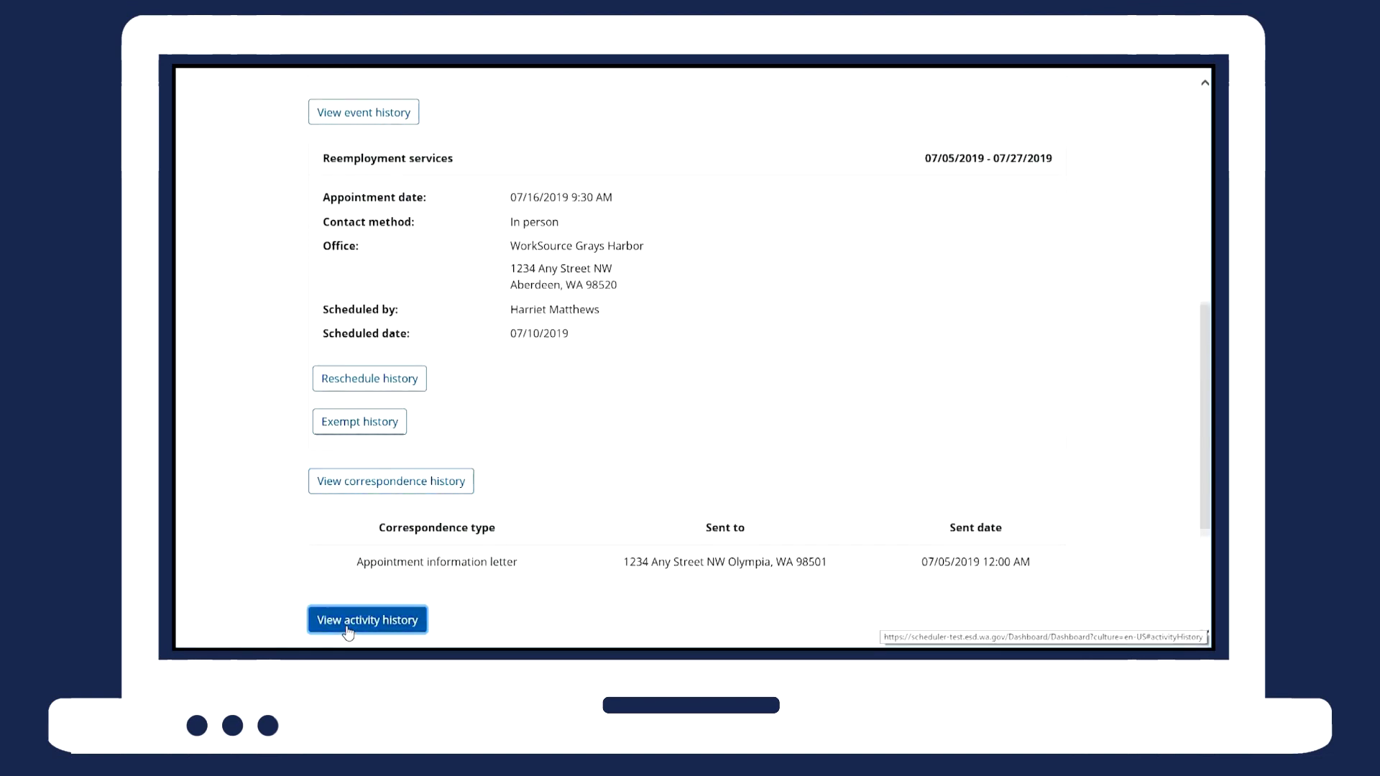
{"action": "scroll", "coordinate": [1182, 537], "scroll_direction": "down", "scroll_amount": 5}
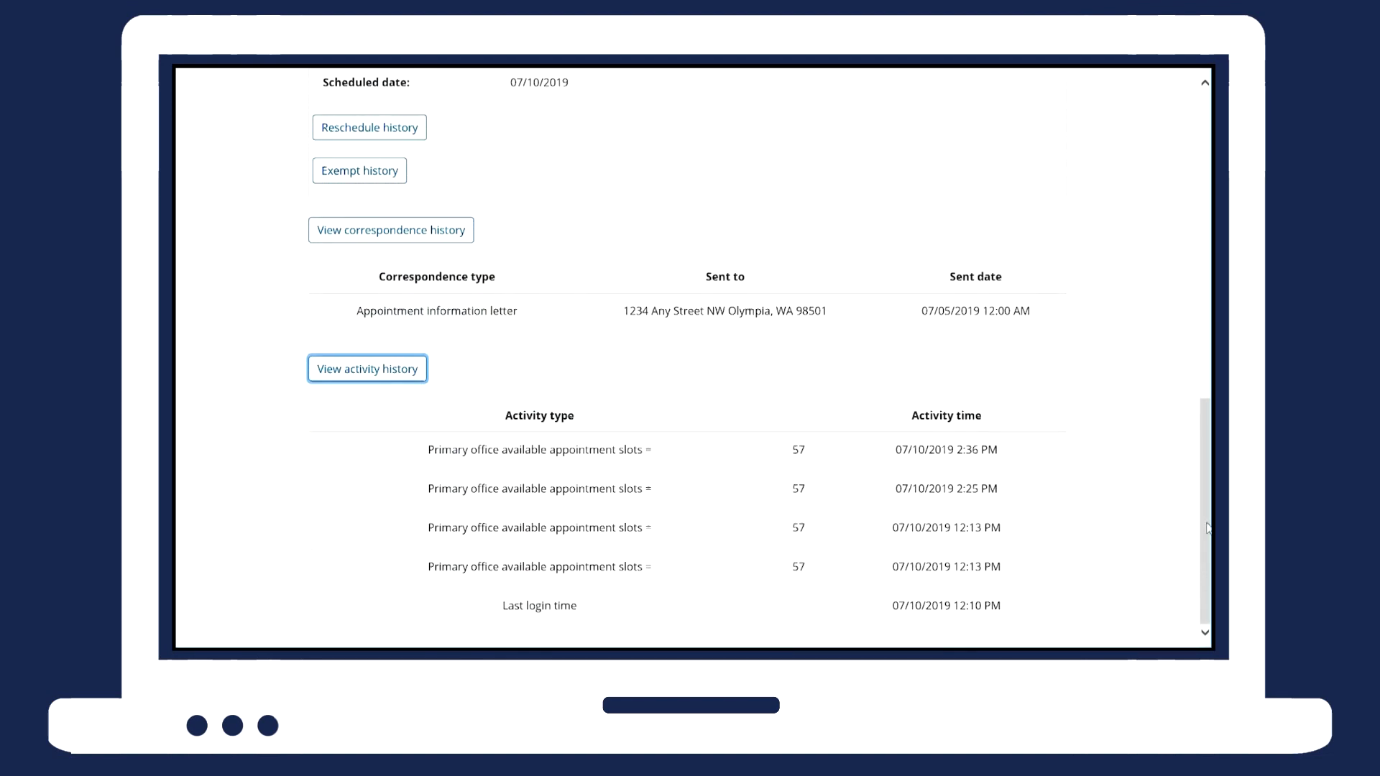
{"action": "left_click_drag", "start_coordinate": [1207, 521], "coordinate": [1097, 123]}
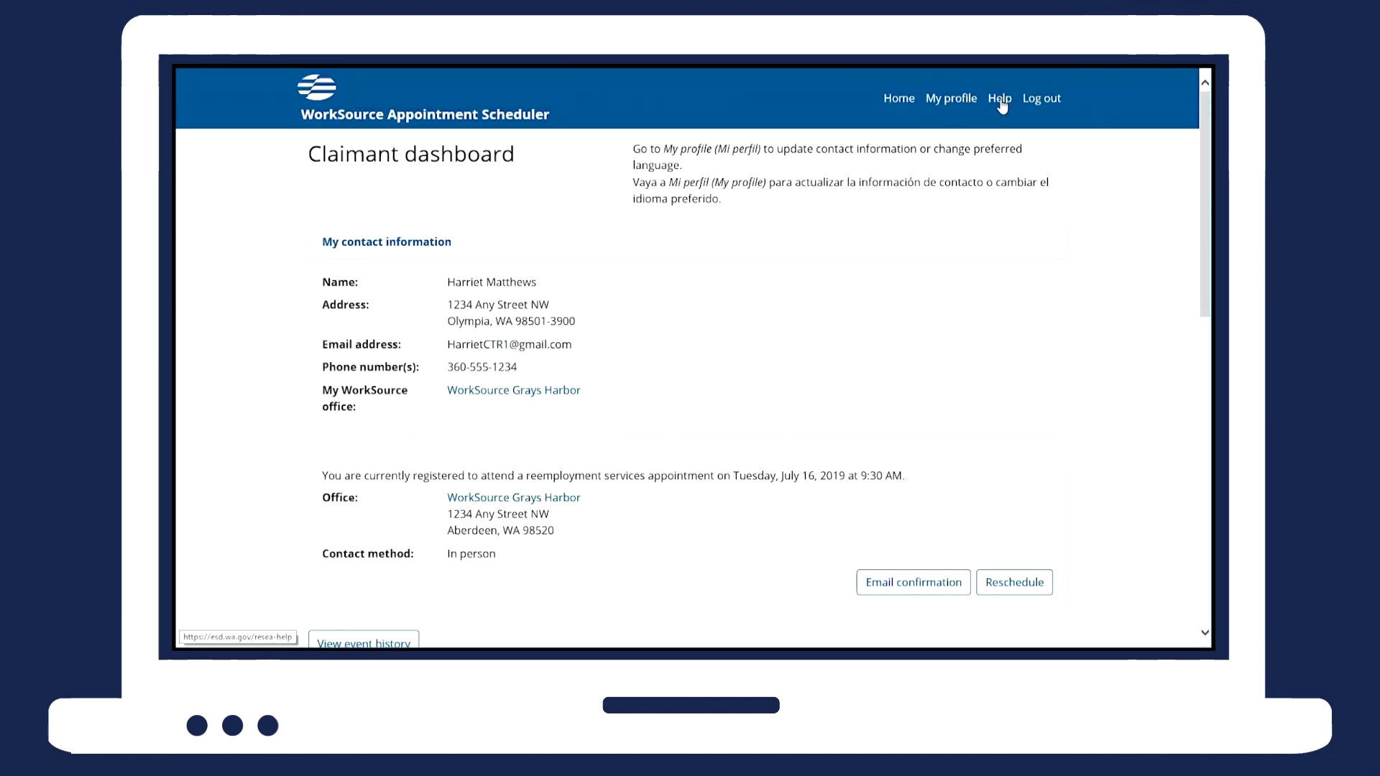
Open the Reemployment services help page and read through its Appointment Scheduler FAQ.
{"action": "left_click", "coordinate": [1000, 98]}
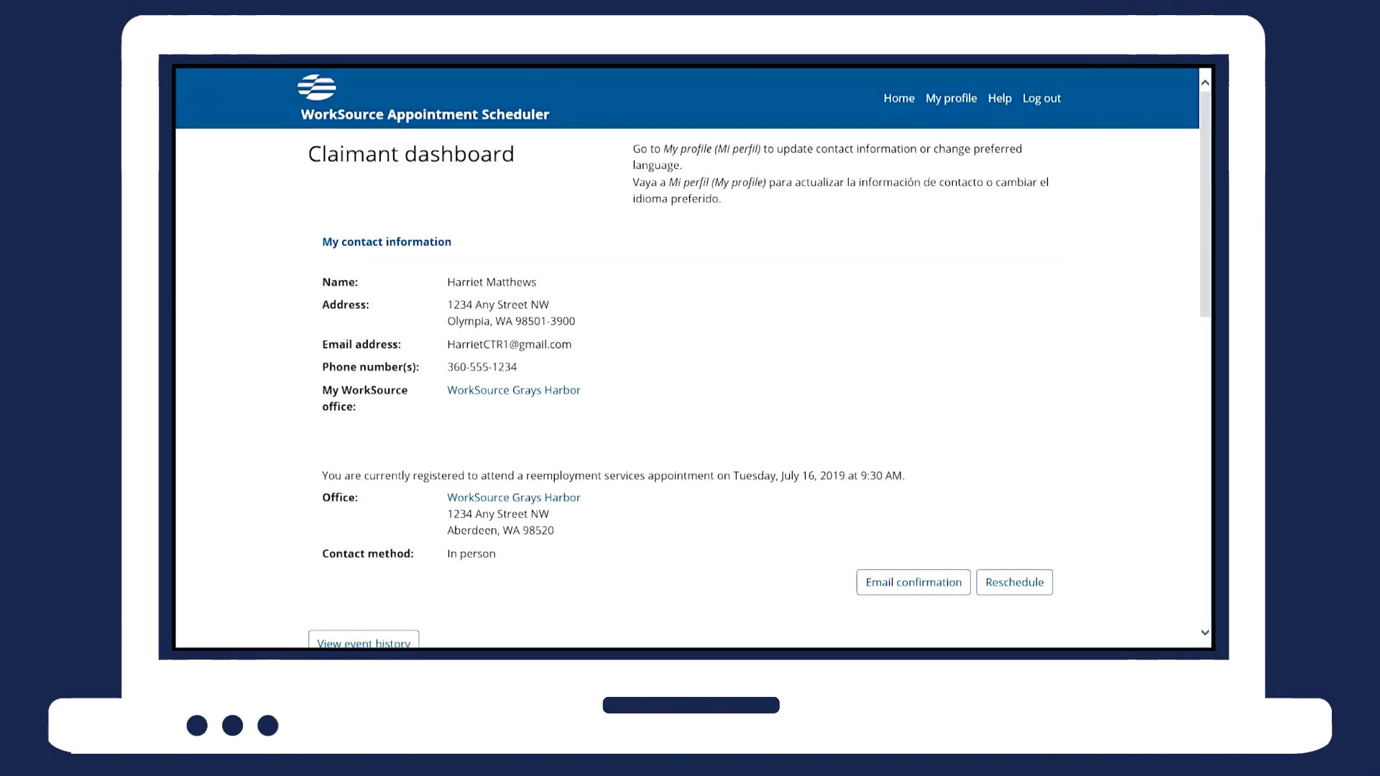
{"action": "scroll", "coordinate": [852, 351], "scroll_direction": "down", "scroll_amount": 1}
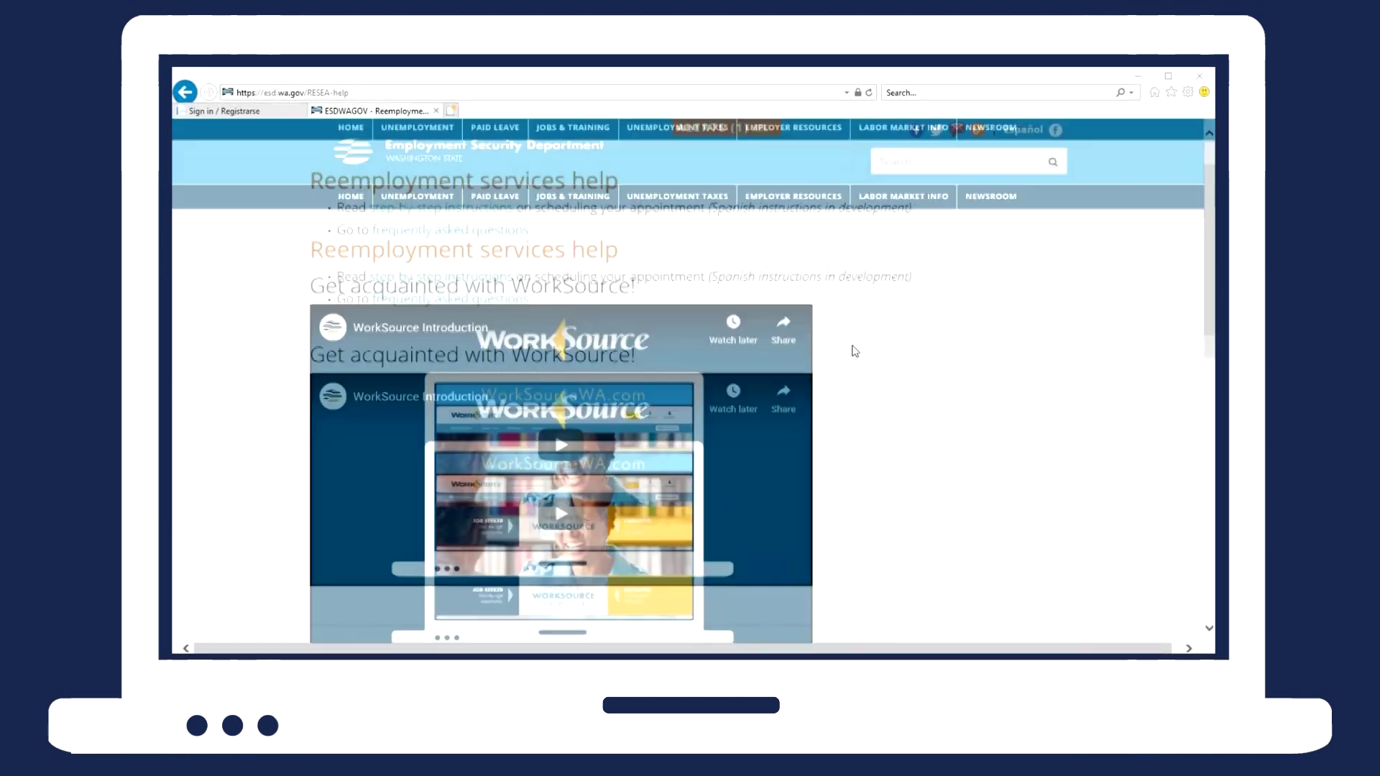
{"action": "scroll", "coordinate": [856, 351], "scroll_direction": "down", "scroll_amount": 1}
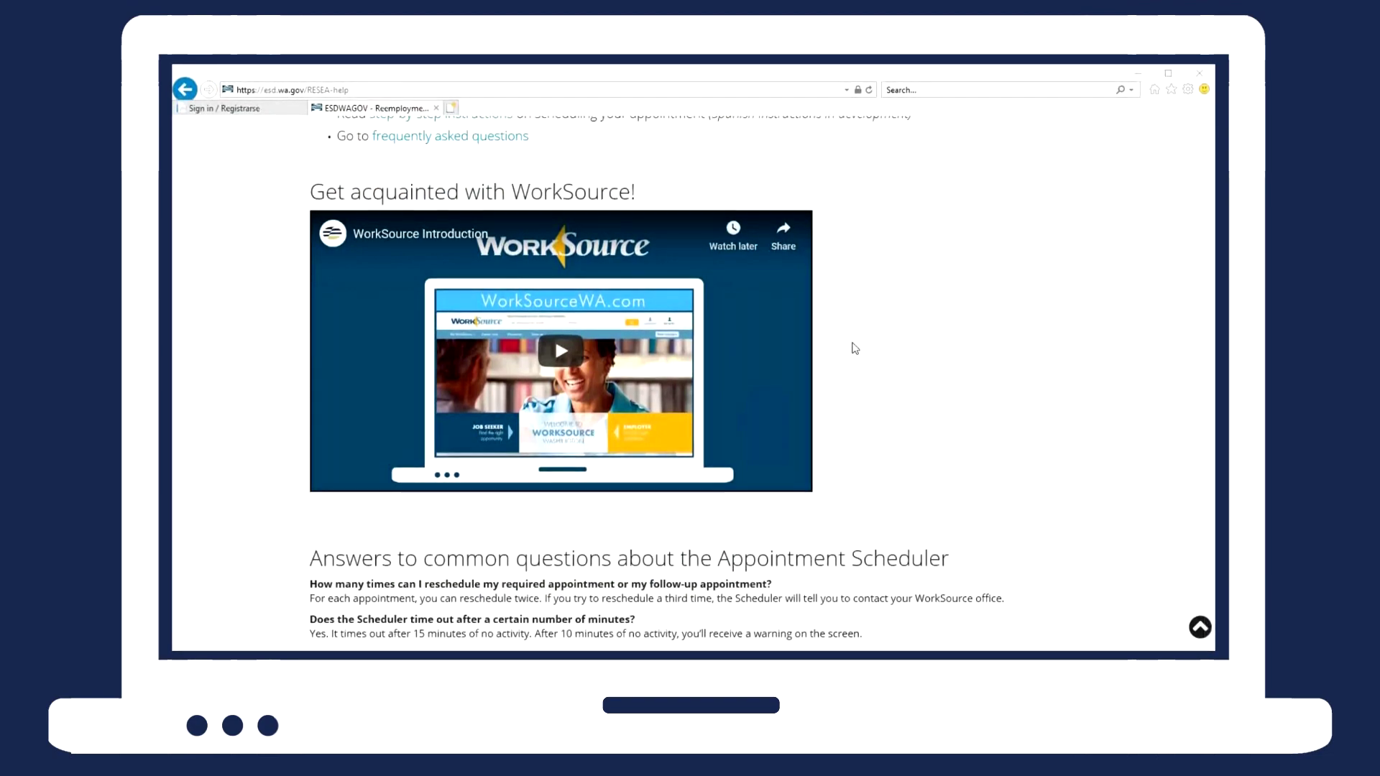
{"action": "scroll", "coordinate": [856, 348], "scroll_direction": "down", "scroll_amount": 3}
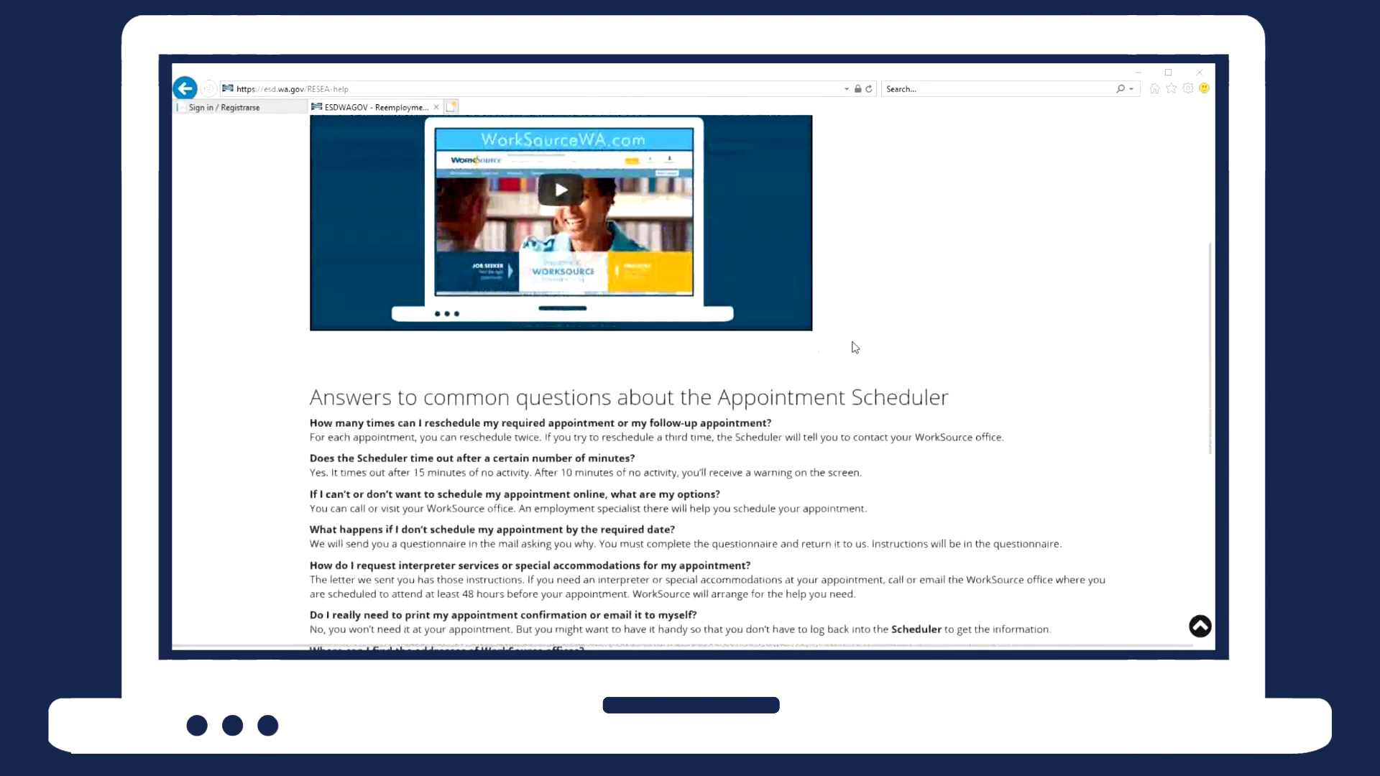
{"action": "scroll", "coordinate": [855, 348], "scroll_direction": "down", "scroll_amount": 1}
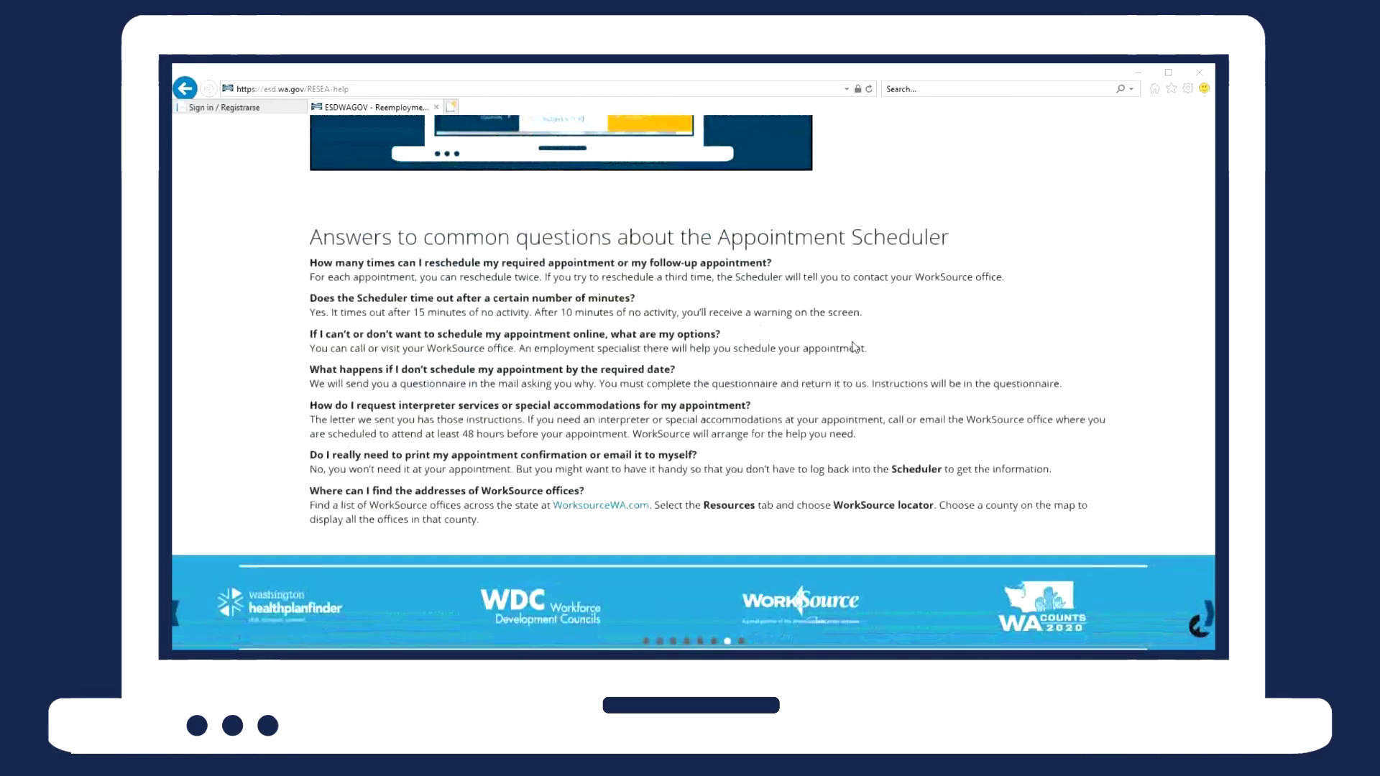
{"action": "scroll", "coordinate": [855, 348], "scroll_direction": "up", "scroll_amount": 5}
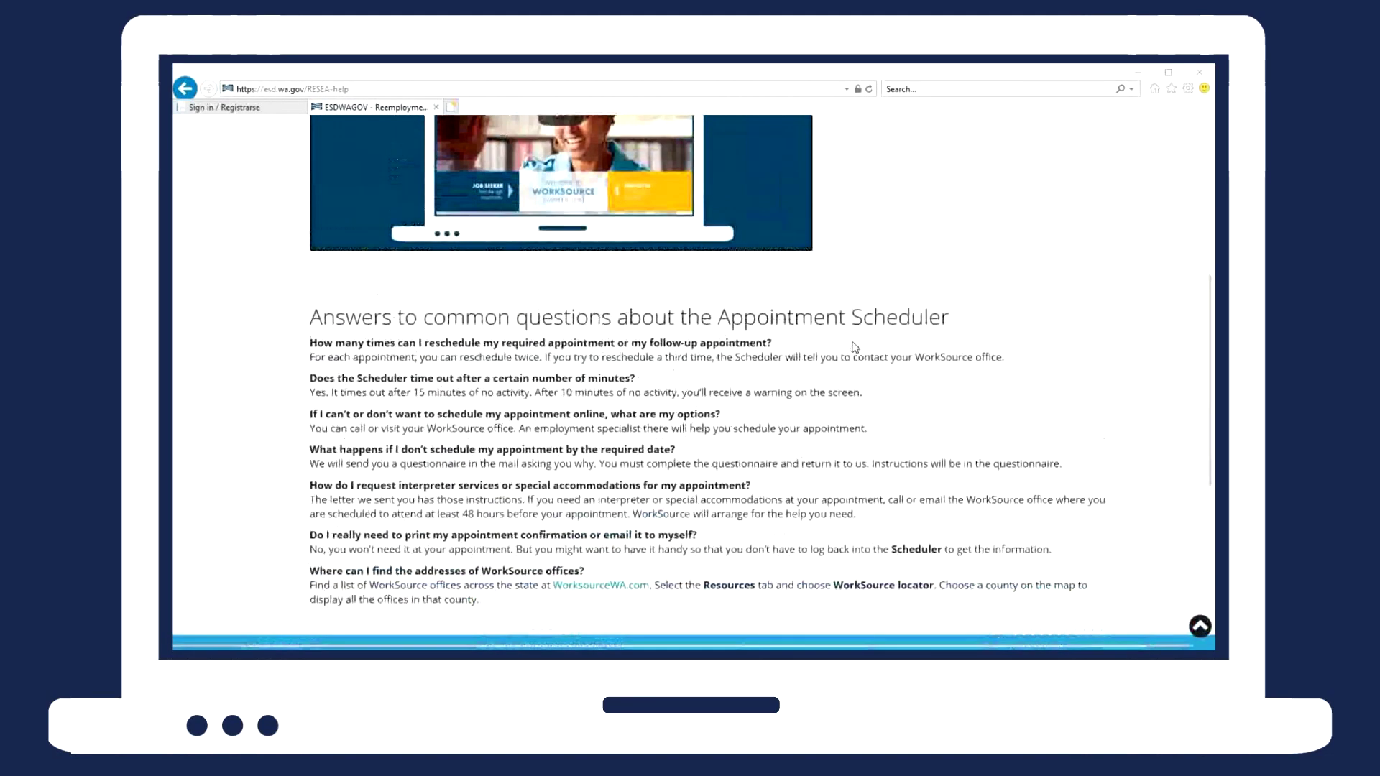
{"action": "scroll", "coordinate": [855, 348], "scroll_direction": "up", "scroll_amount": 1}
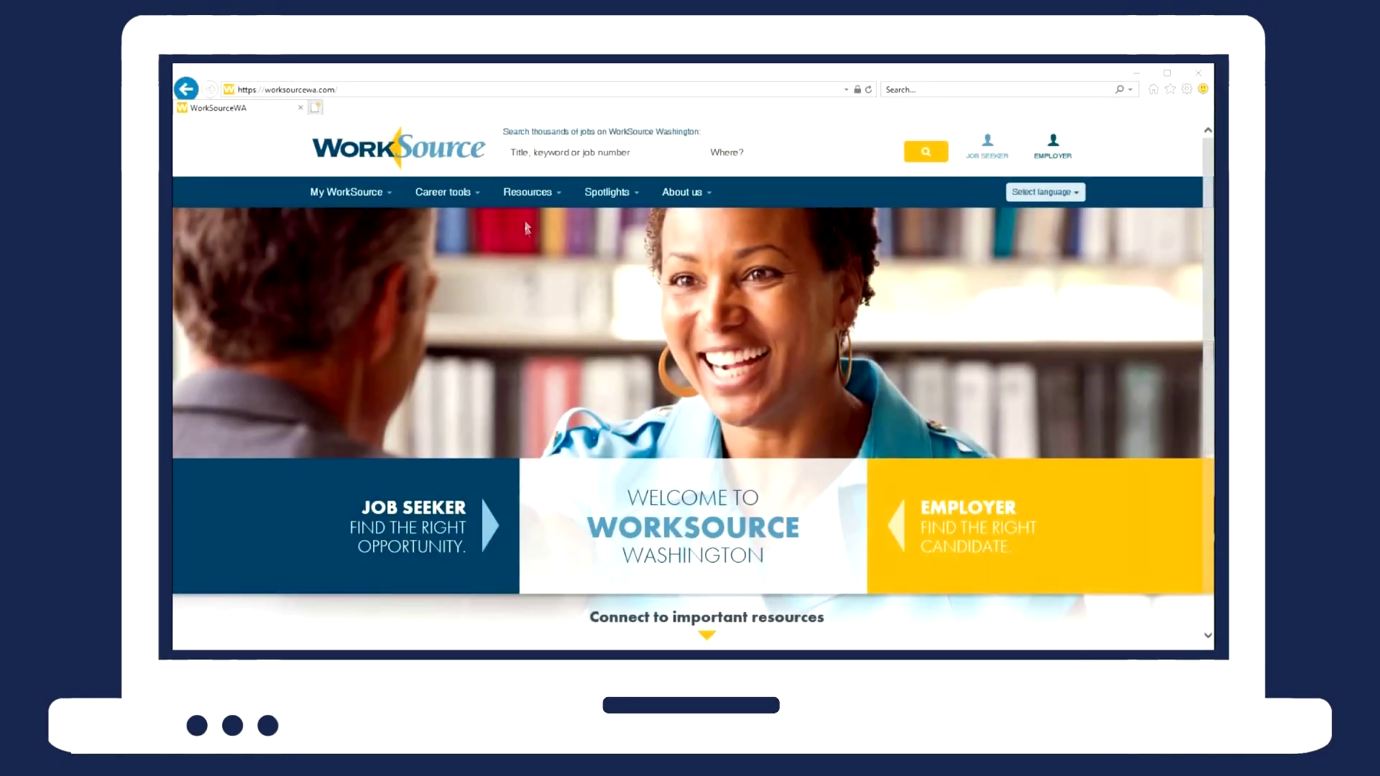
Use the Resources WorkSource locator to list King county offices and scroll the results.
{"action": "left_click", "coordinate": [531, 207]}
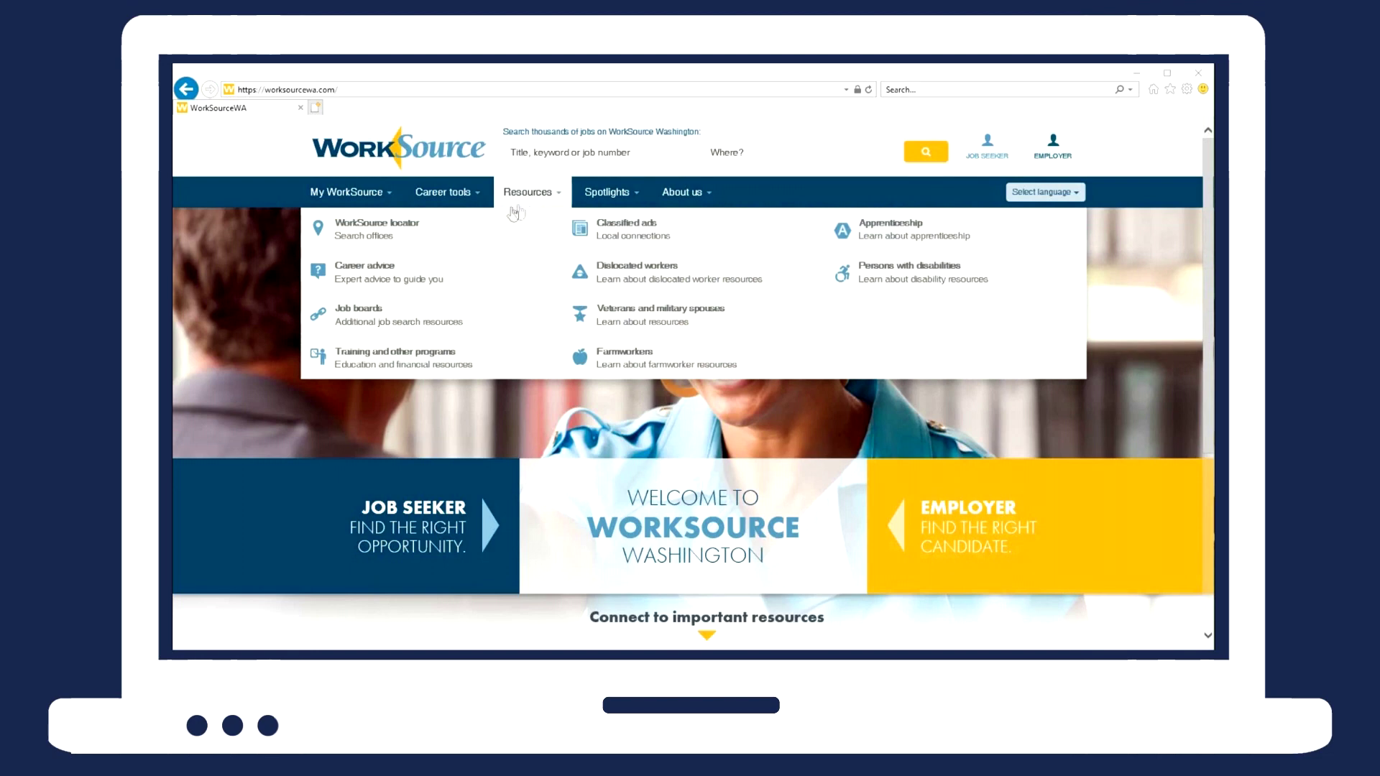
{"action": "left_click", "coordinate": [382, 229]}
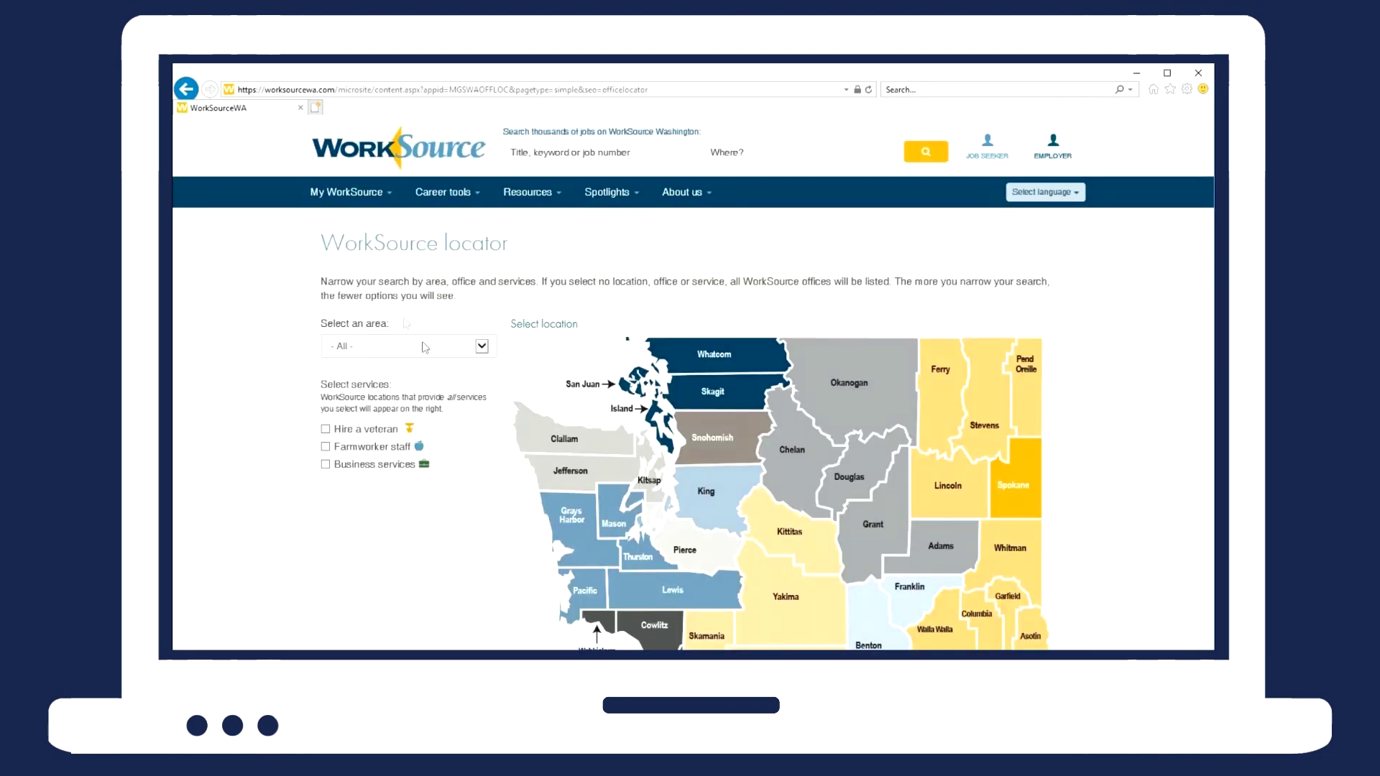
{"action": "left_click", "coordinate": [727, 503]}
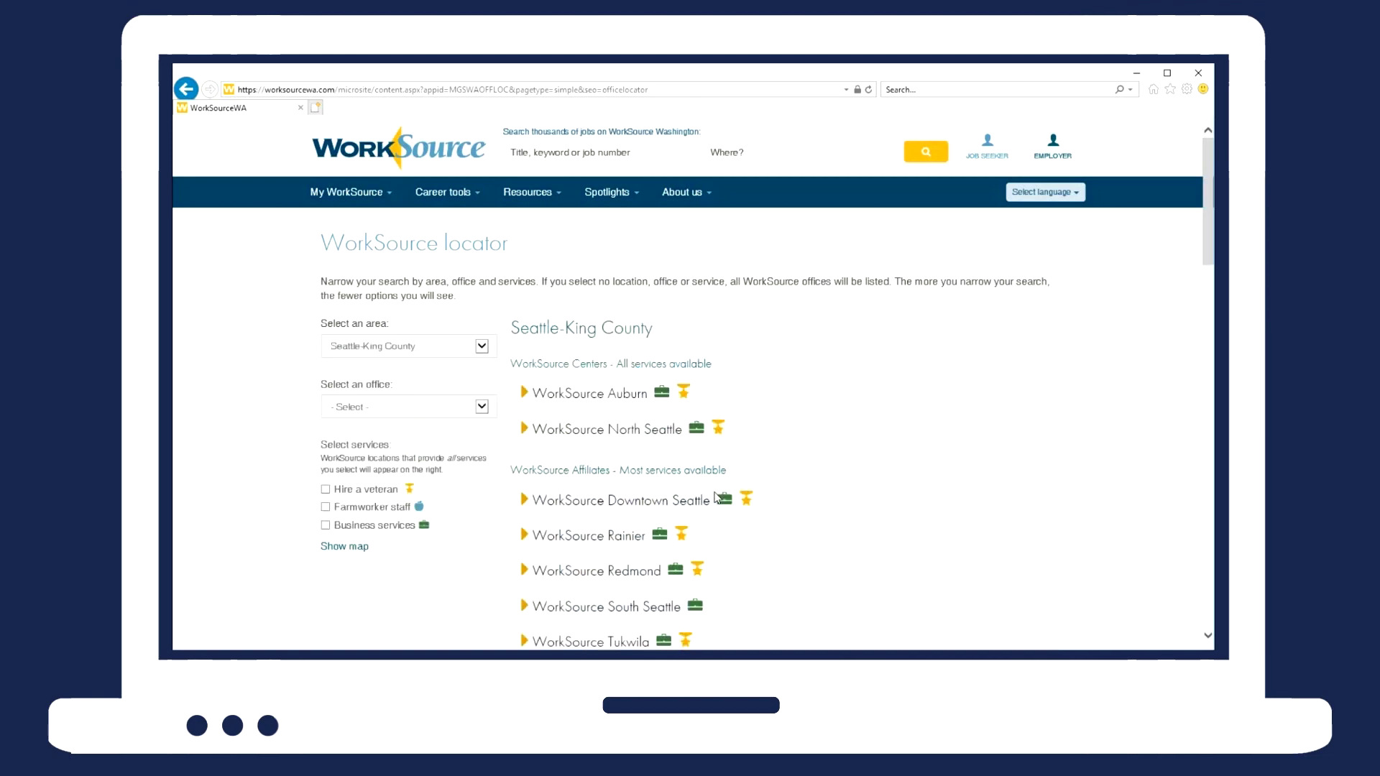
{"action": "scroll", "coordinate": [716, 497], "scroll_direction": "down", "scroll_amount": 2}
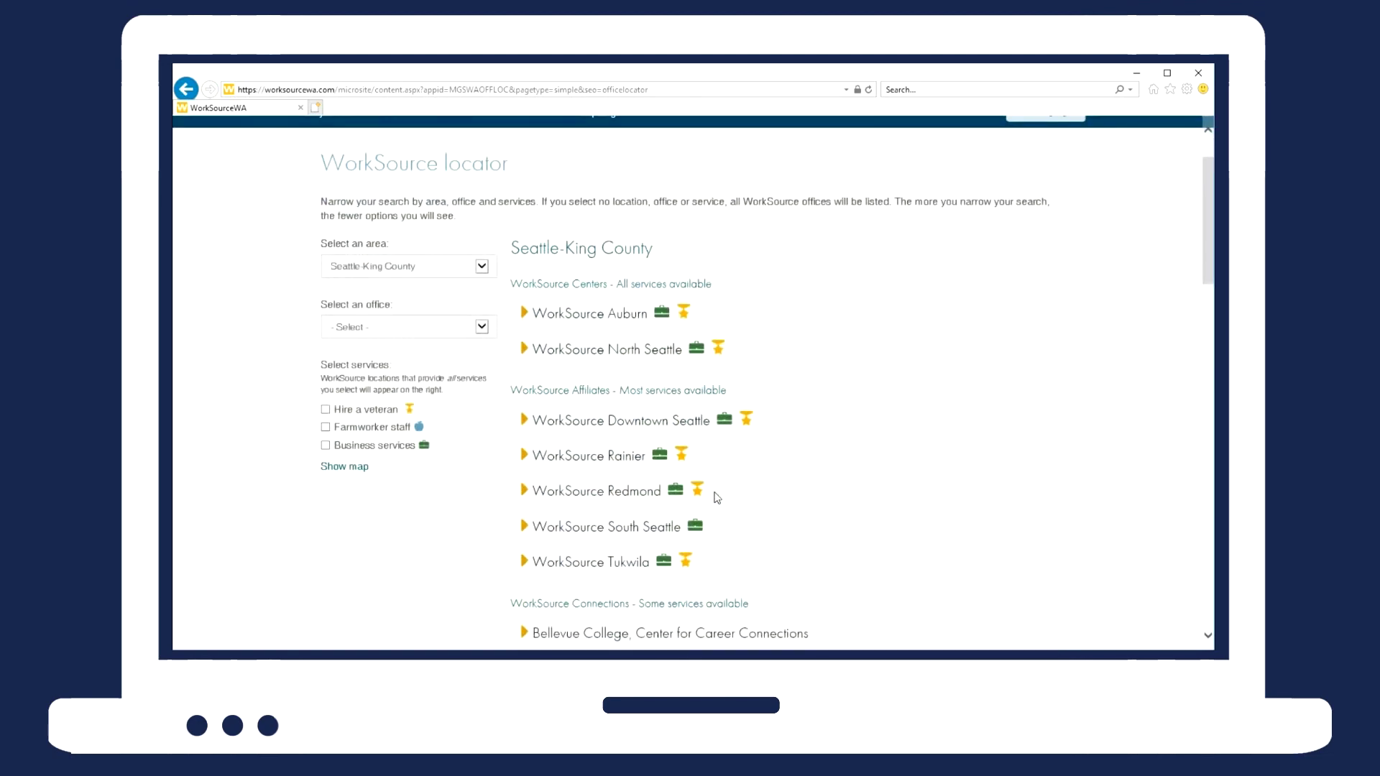
{"action": "scroll", "coordinate": [717, 497], "scroll_direction": "down", "scroll_amount": 1}
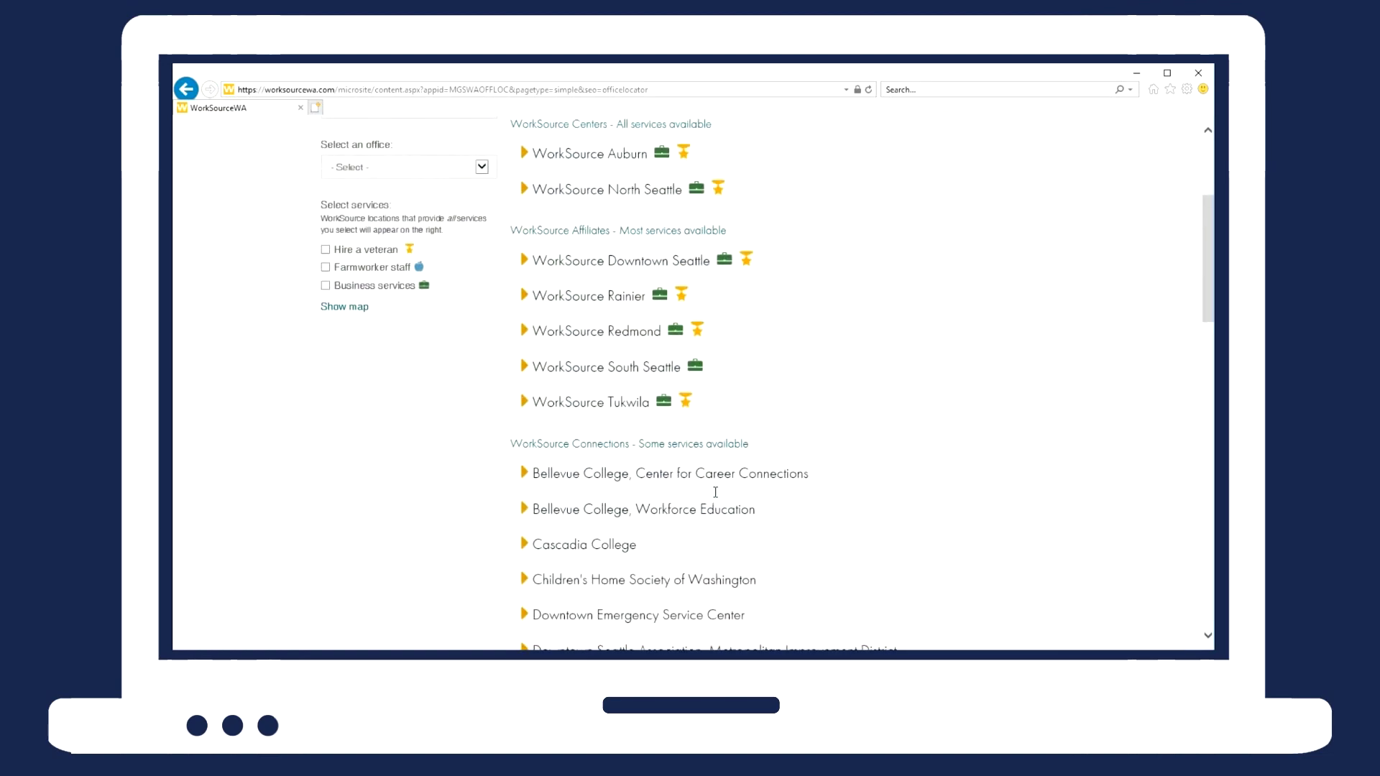